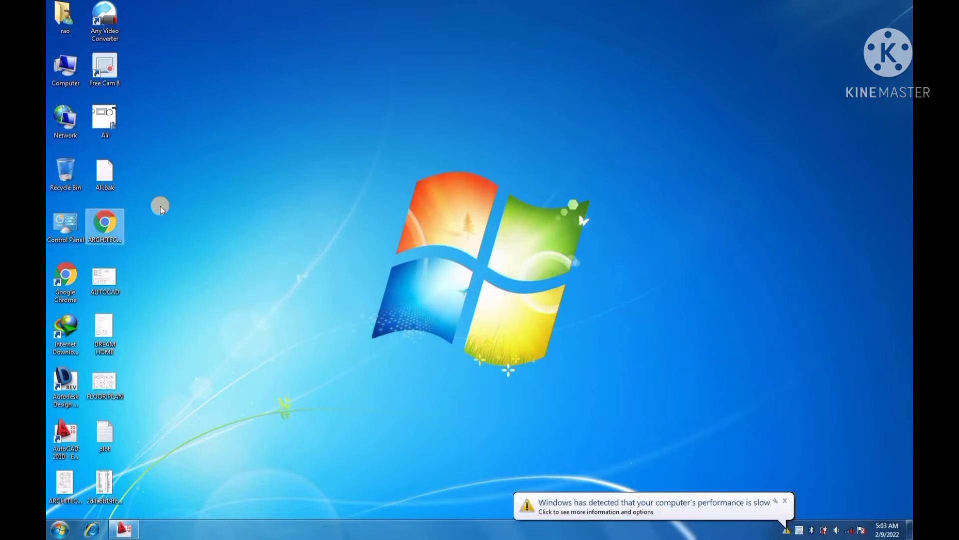
Open the Ali drawing from the desktop in AutoCAD.
click(105, 119)
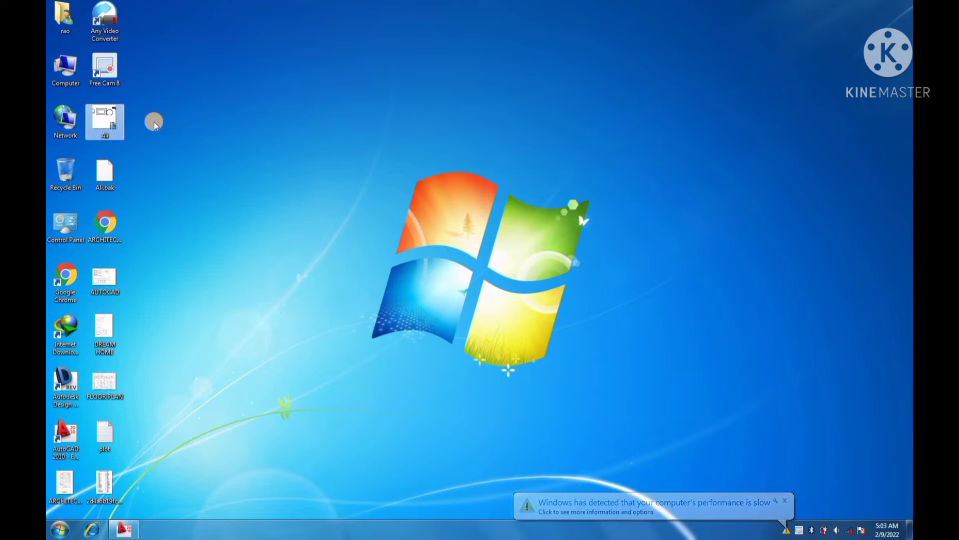
double_click(112, 123)
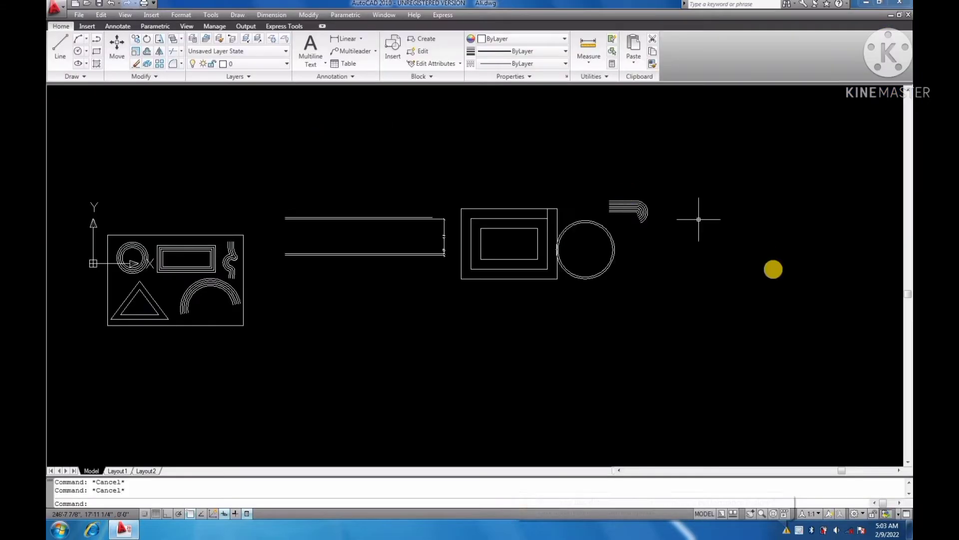
Examine the nested rectangles' upper right corner, where the middle rectangle's vertical side extends up to the outer rectangle.
scroll(579, 205, up, 2)
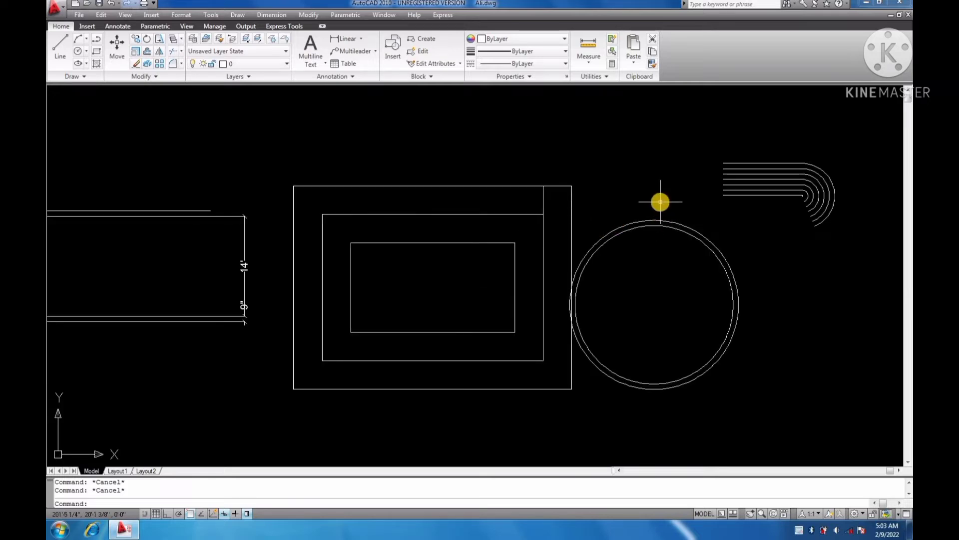
scroll(570, 190, up, 3)
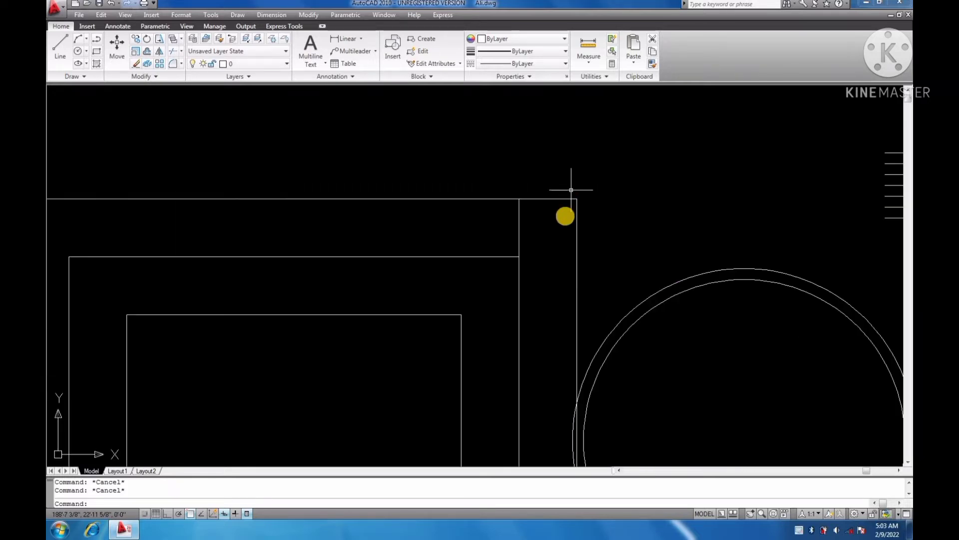
scroll(574, 182, down, 2)
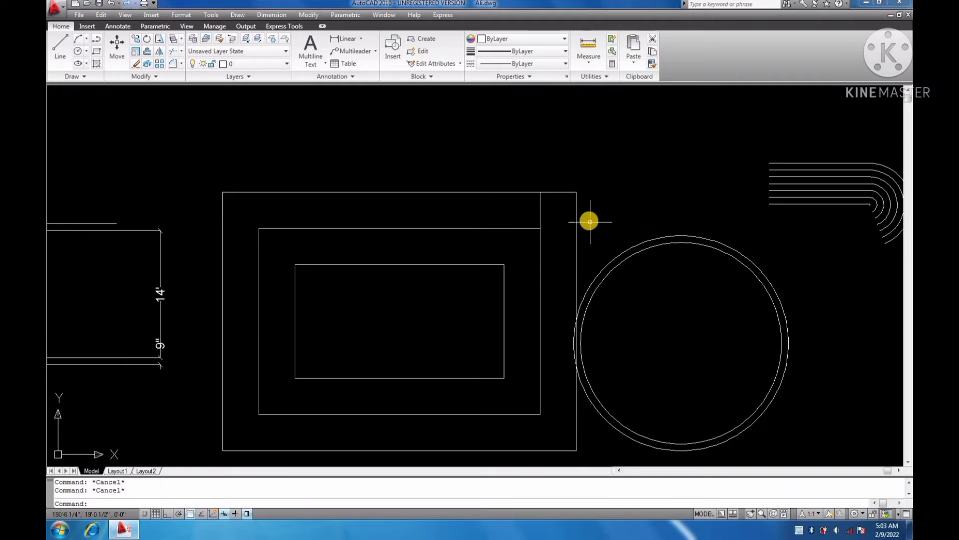
scroll(585, 219, up, 2)
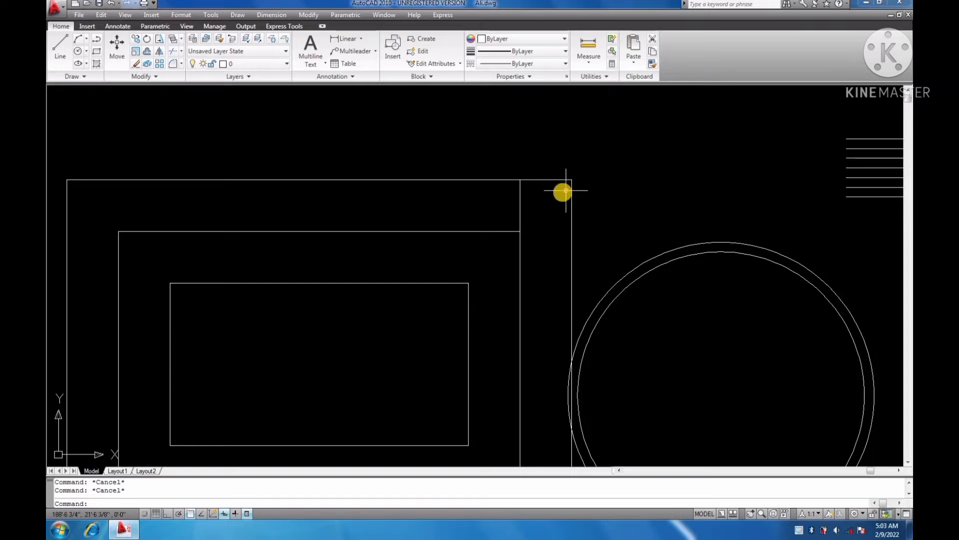
scroll(564, 221, down, 2)
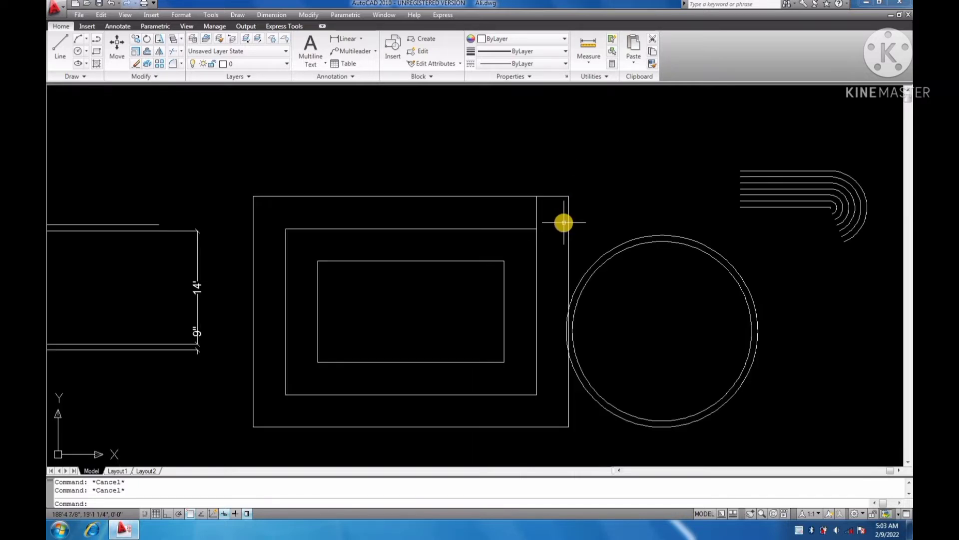
scroll(563, 222, up, 2)
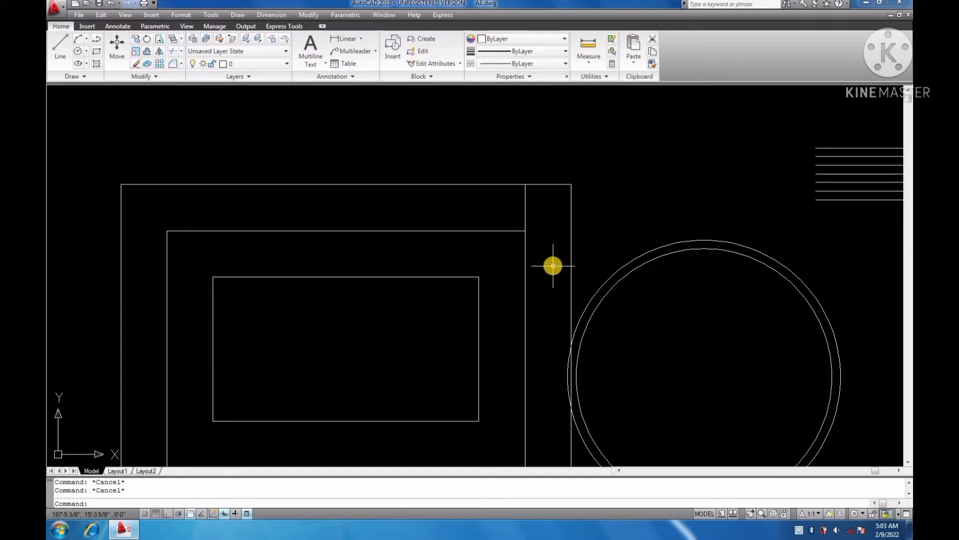
scroll(553, 265, down, 2)
scroll(550, 269, up, 2)
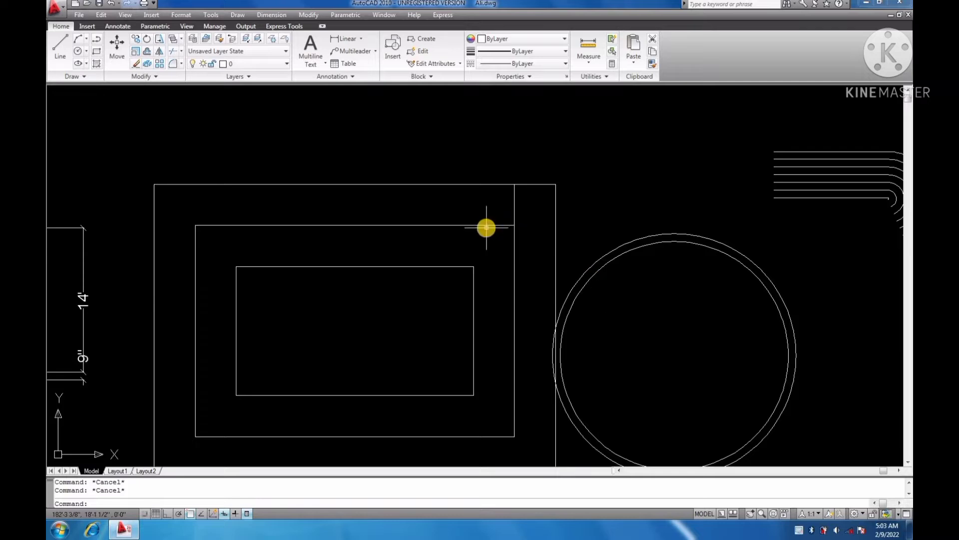
scroll(489, 221, up, 3)
scroll(545, 248, down, 4)
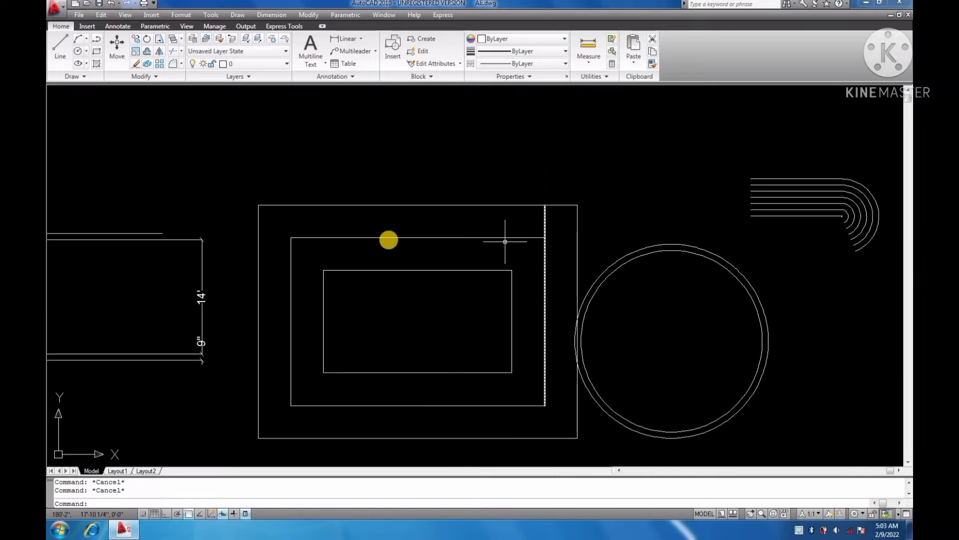
scroll(575, 280, up, 3)
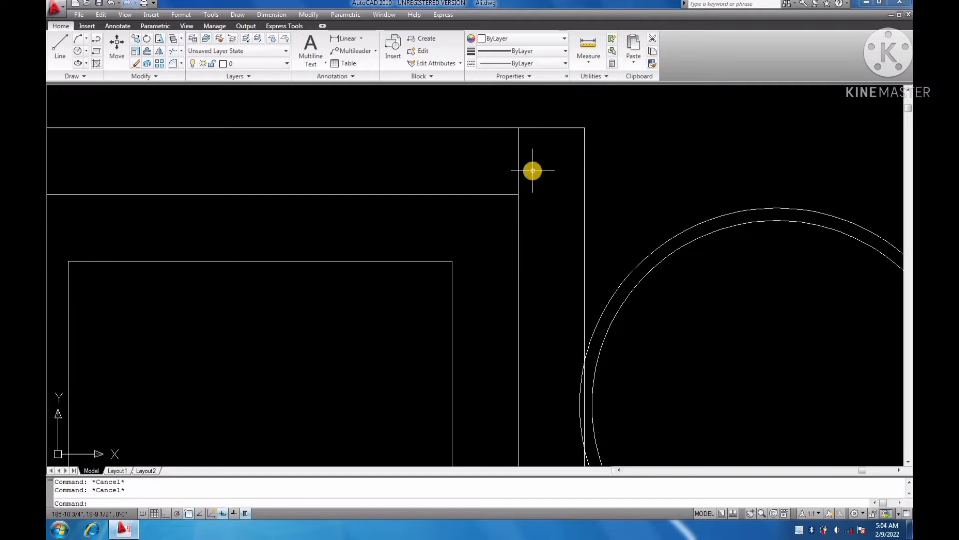
scroll(531, 165, up, 2)
scroll(534, 165, down, 3)
scroll(523, 156, up, 3)
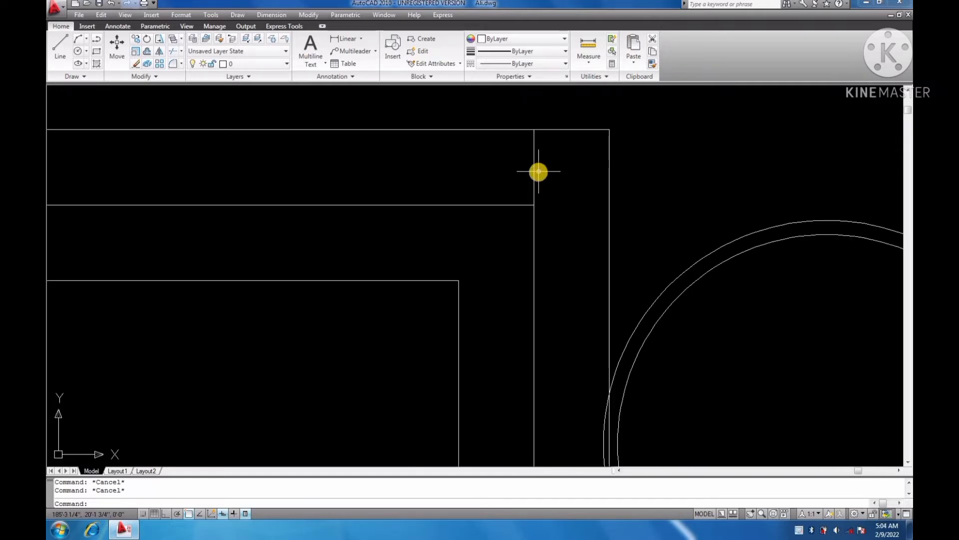
scroll(540, 173, down, 2)
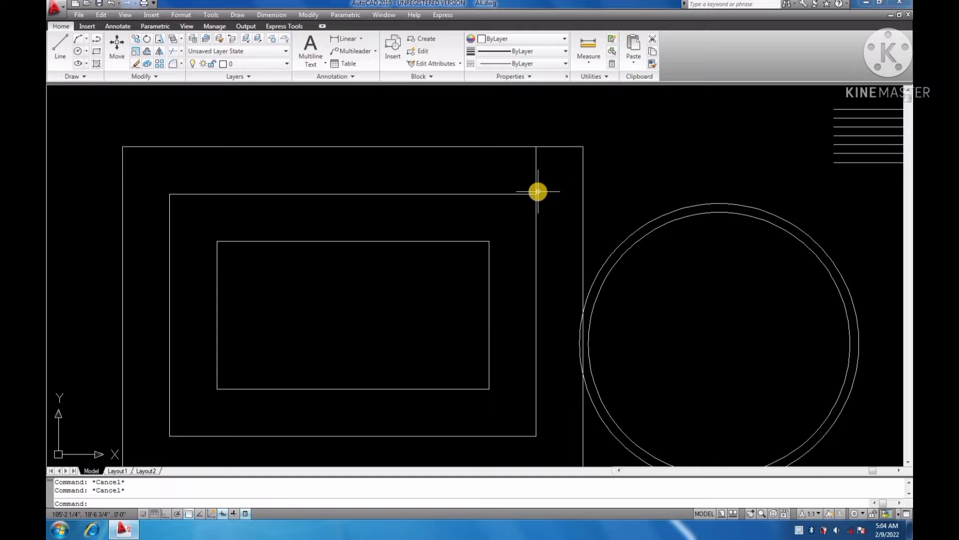
scroll(528, 176, up, 4)
scroll(555, 176, down, 8)
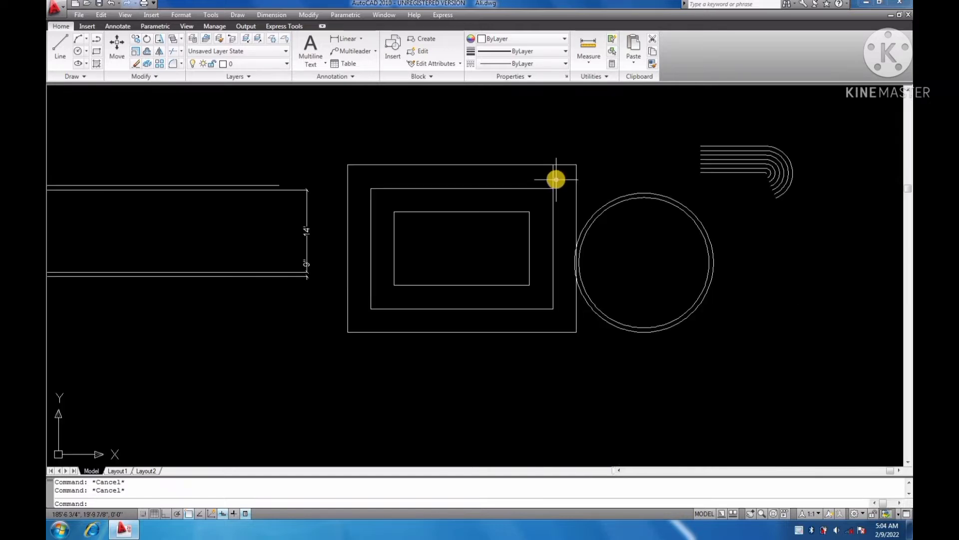
scroll(556, 179, up, 2)
scroll(558, 182, down, 2)
scroll(623, 187, up, 2)
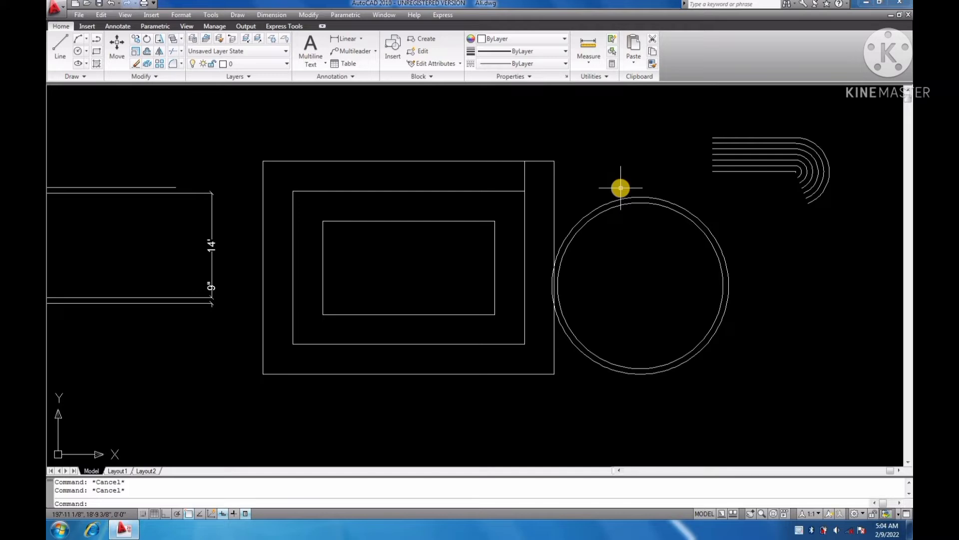
Trim the extending segment between the middle and outer rectangles with a crossing selection, using all objects as cutting edges.
text(t)
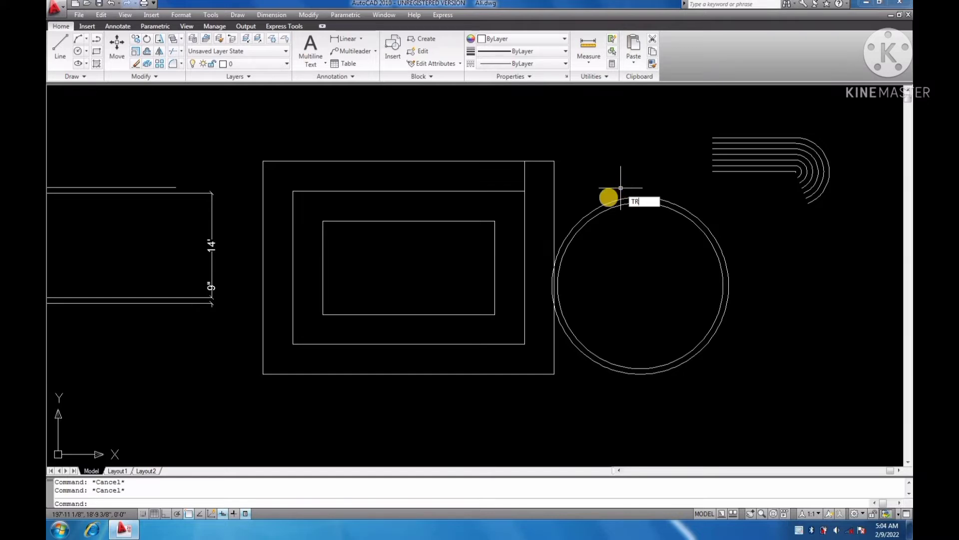
key(Return)
key(Return)
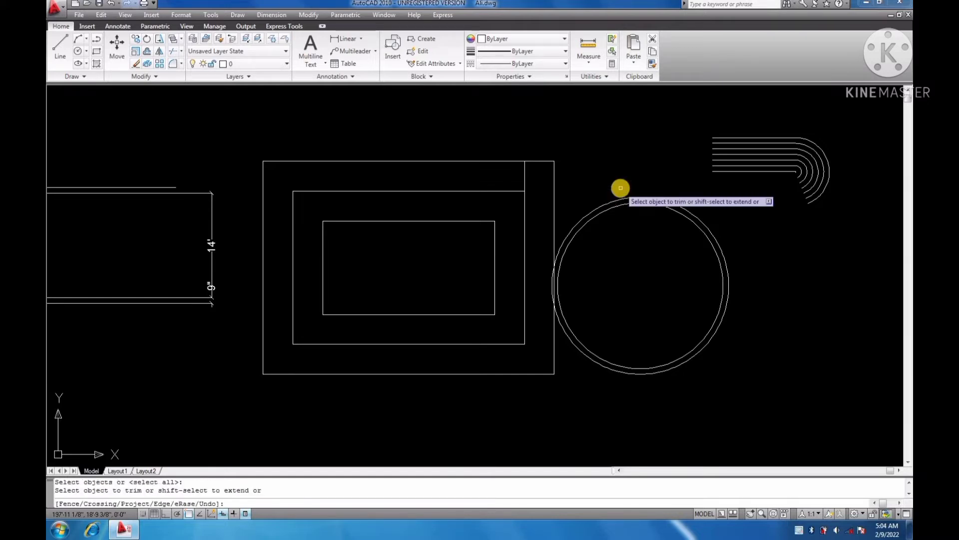
scroll(529, 177, up, 3)
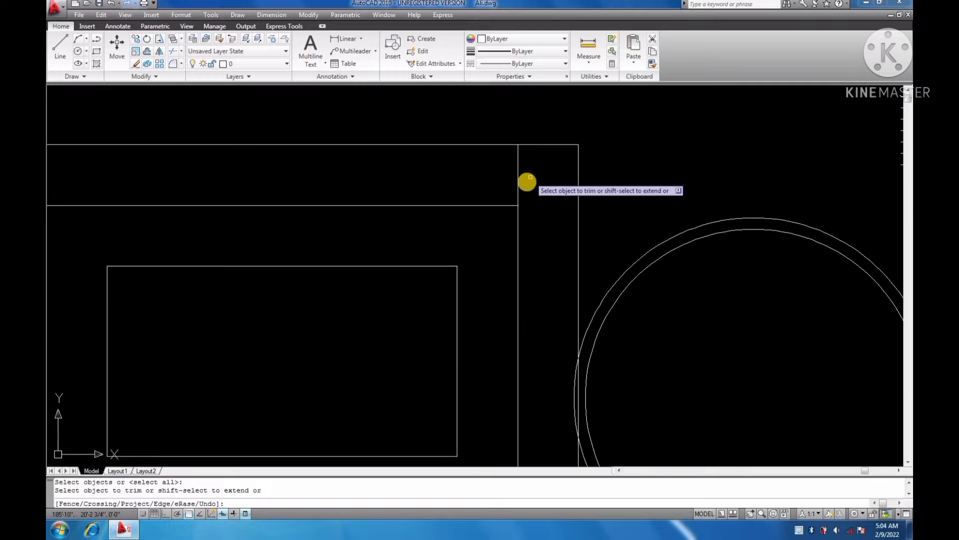
click(525, 158)
click(495, 169)
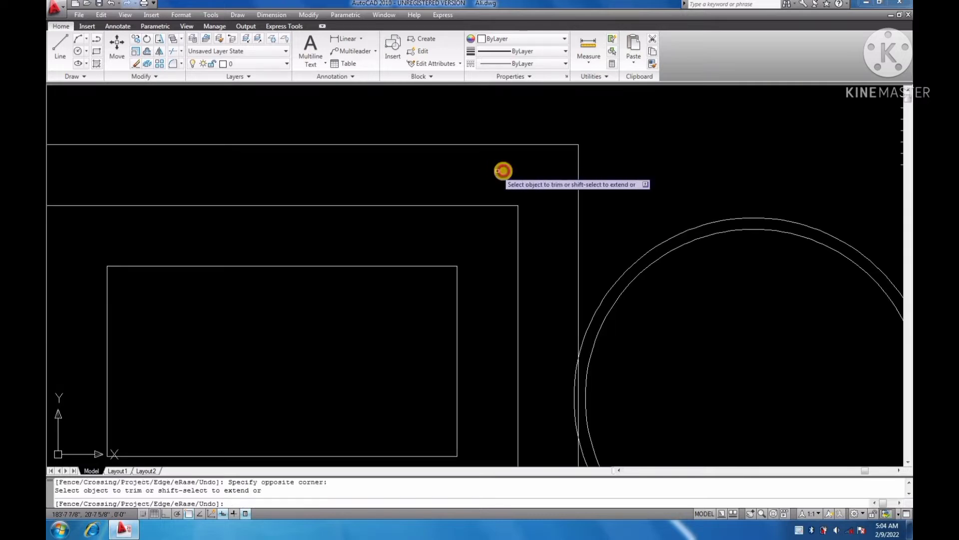
scroll(551, 182, down, 2)
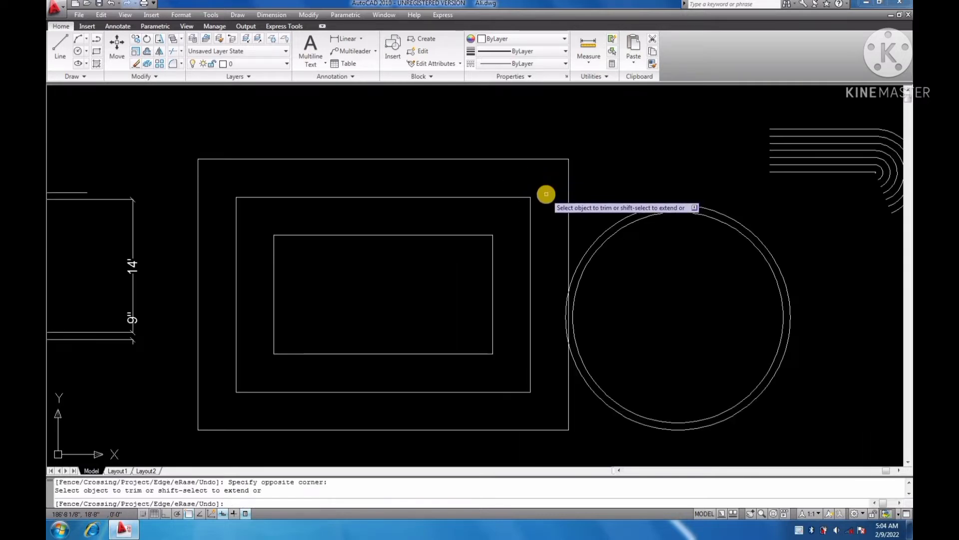
key(Escape)
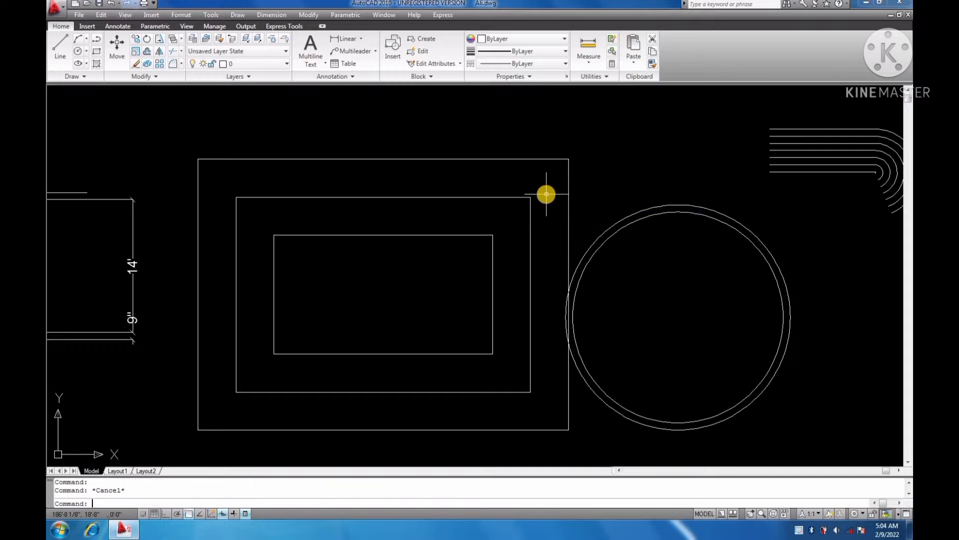
Undo the trim of the extending segment between the middle and outer rectangles.
text(u)
key(Return)
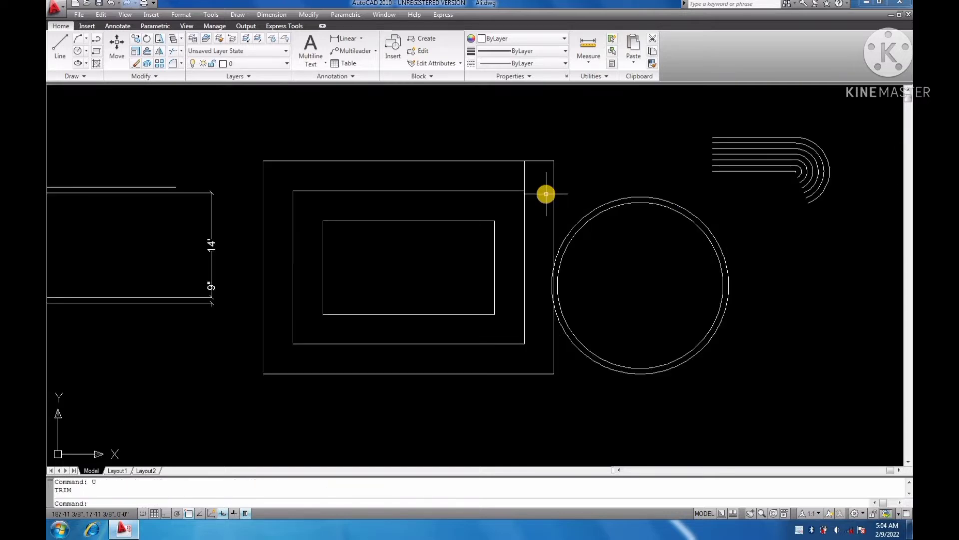
key(Escape)
key(Escape)
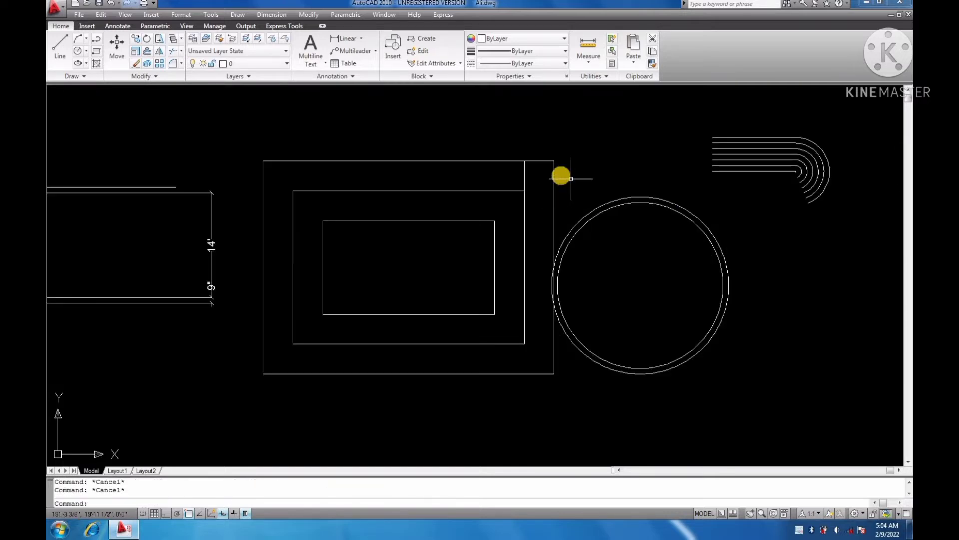
Trim the extending vertical segment above the middle rectangle, using only that rectangle's upper horizontal line as the cutting edge.
scroll(562, 176, up, 2)
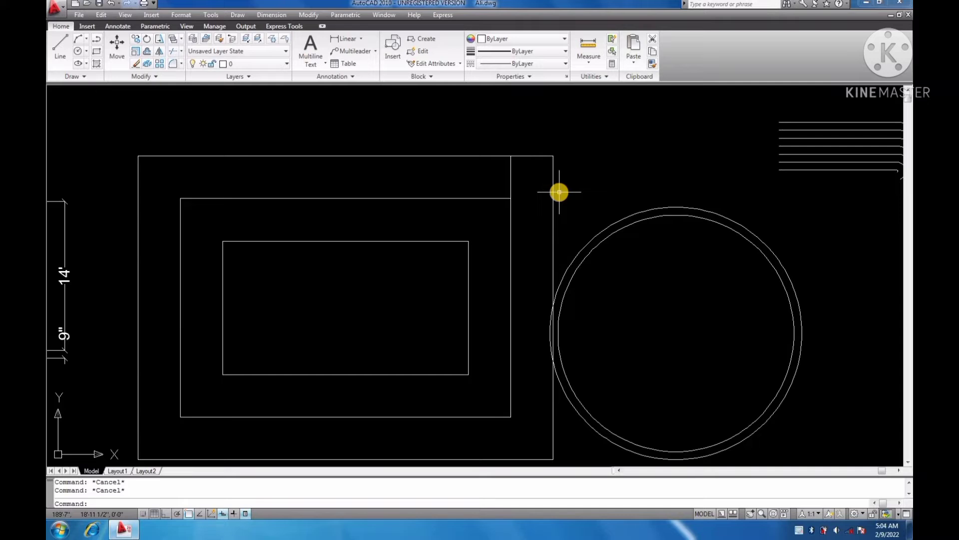
text(TR)
key(Return)
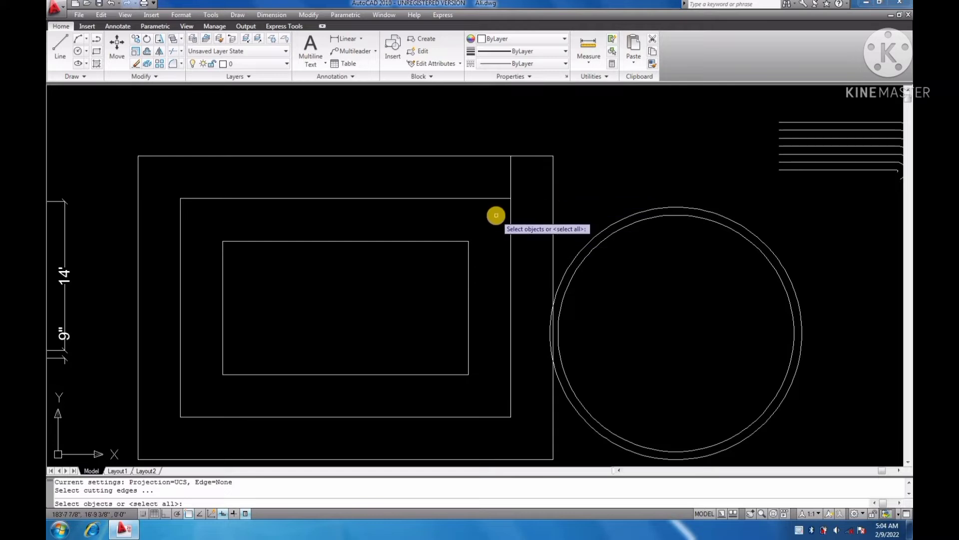
scroll(497, 216, up, 2)
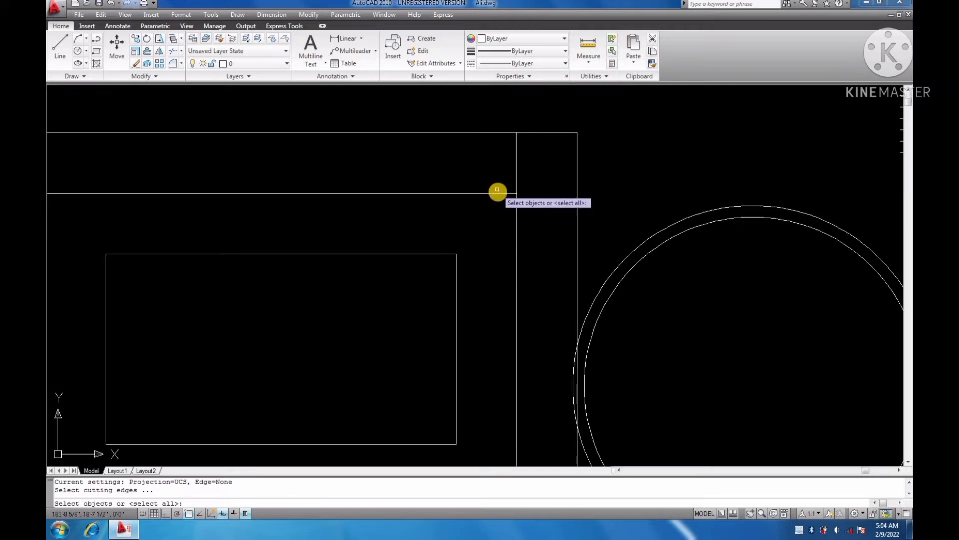
click(498, 194)
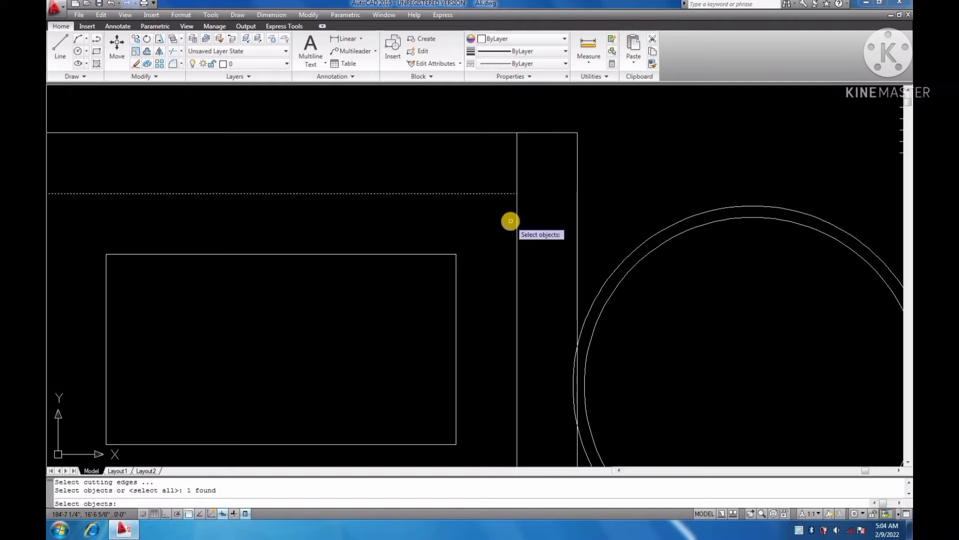
key(Return)
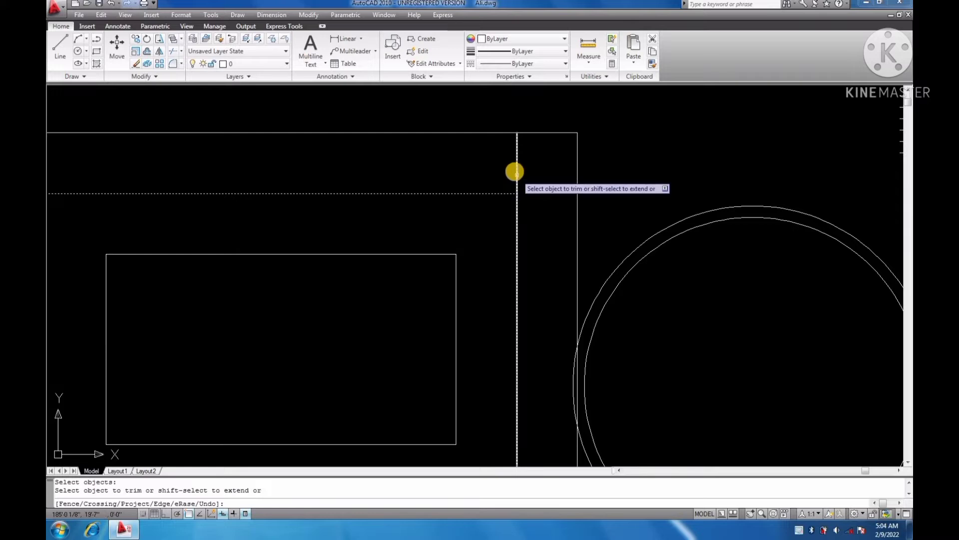
scroll(515, 172, up, 1)
scroll(553, 169, down, 2)
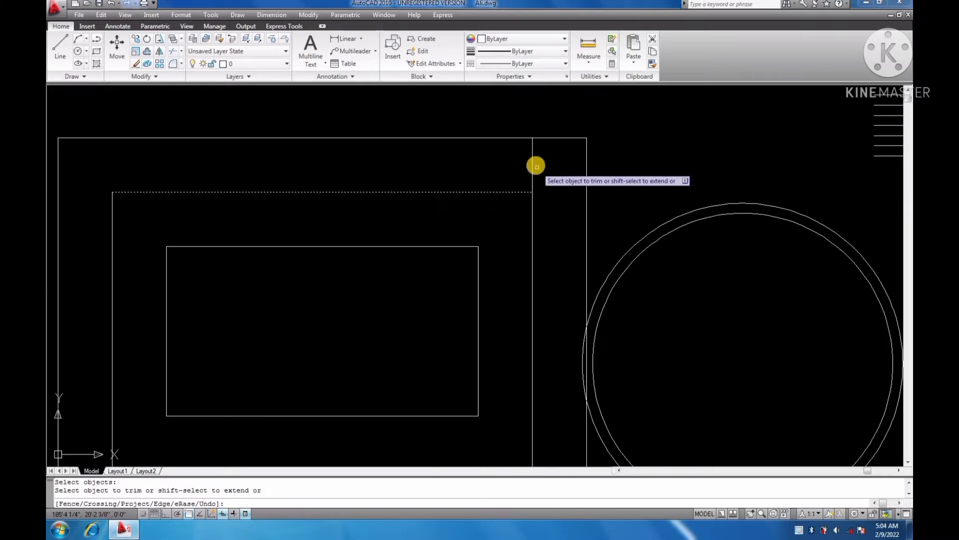
click(533, 167)
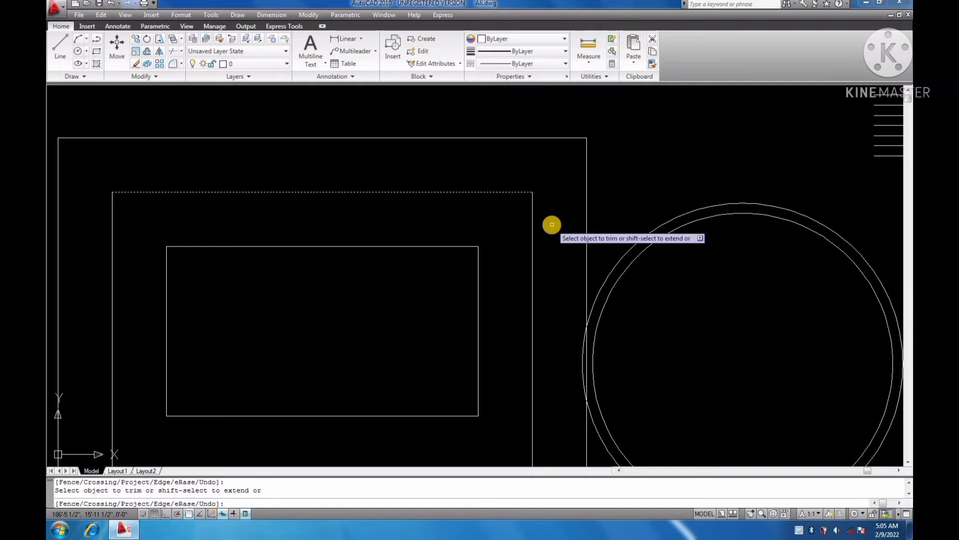
key(Escape)
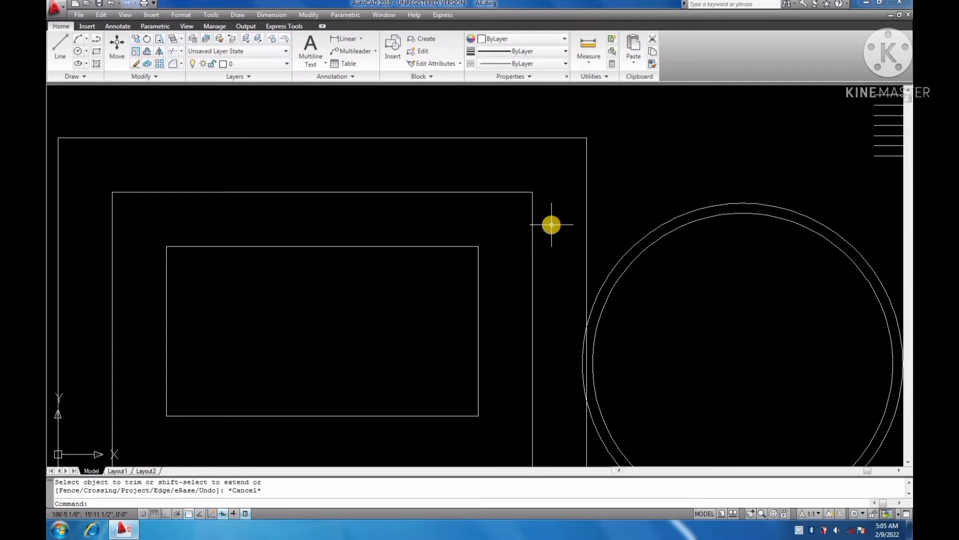
Undo the trim made with the single cutting edge.
text(u)
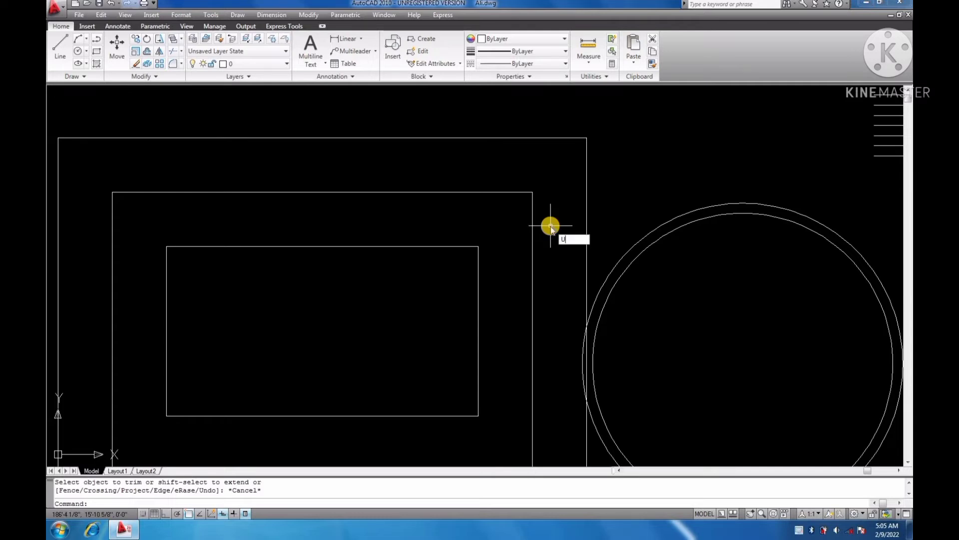
key(Return)
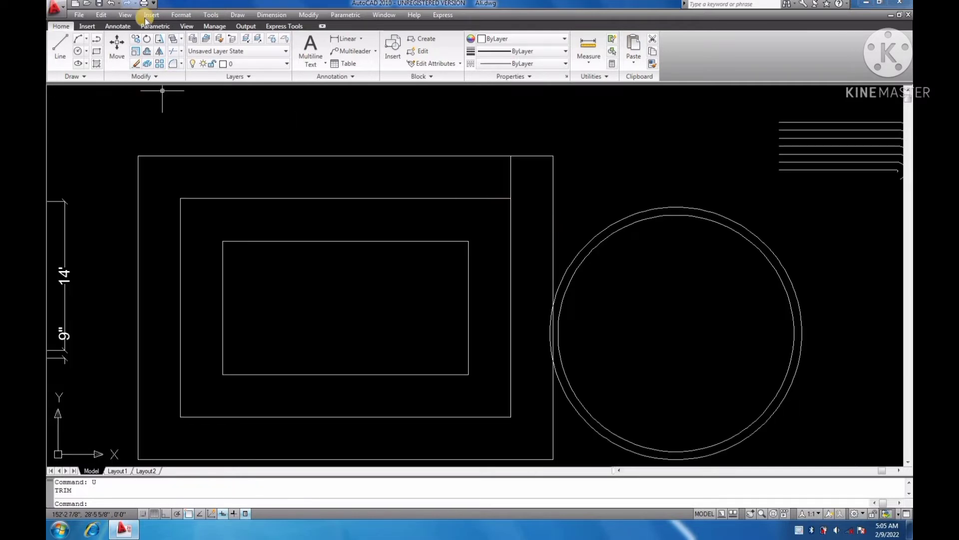
Trim the extending vertical segment above the middle rectangle, using that rectangle's upper horizontal line and the vertical line itself as cutting edges.
click(173, 52)
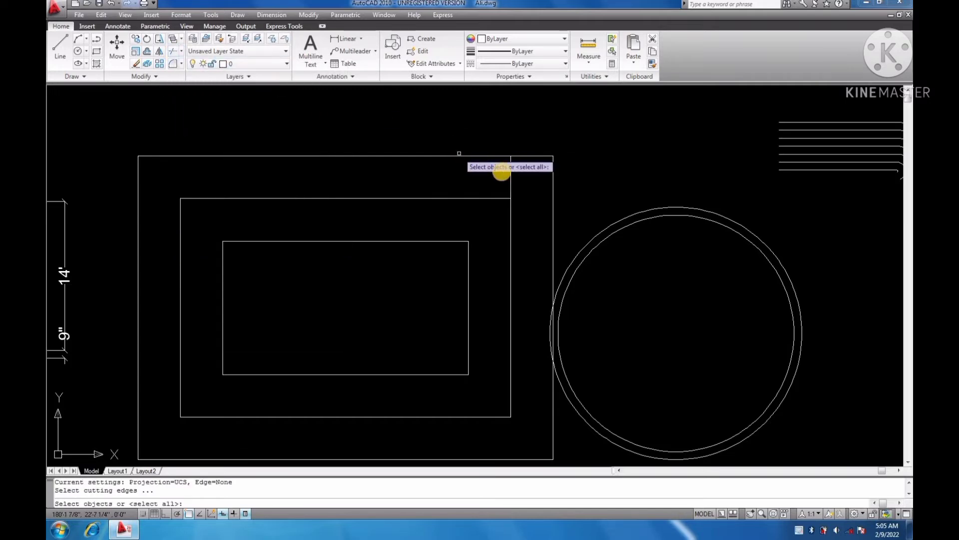
scroll(550, 173, up, 2)
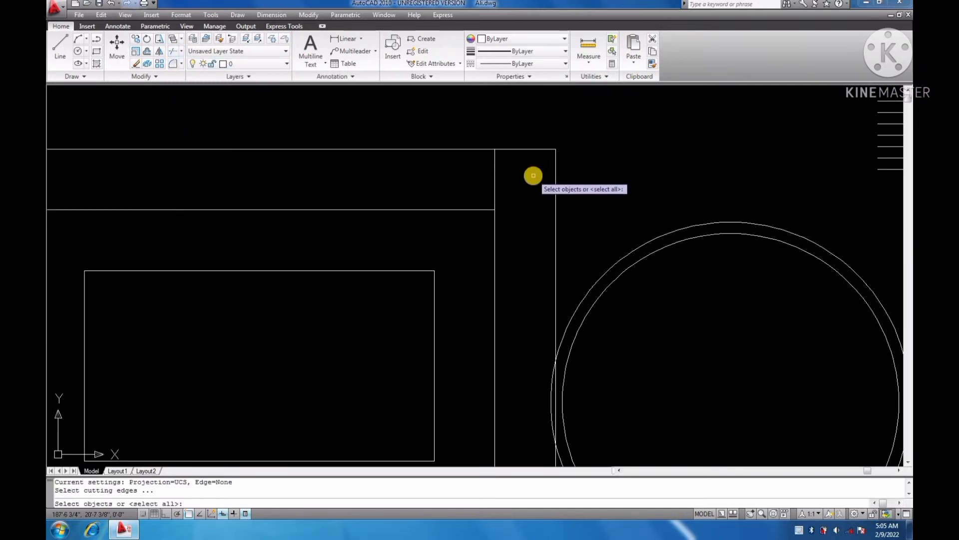
click(481, 210)
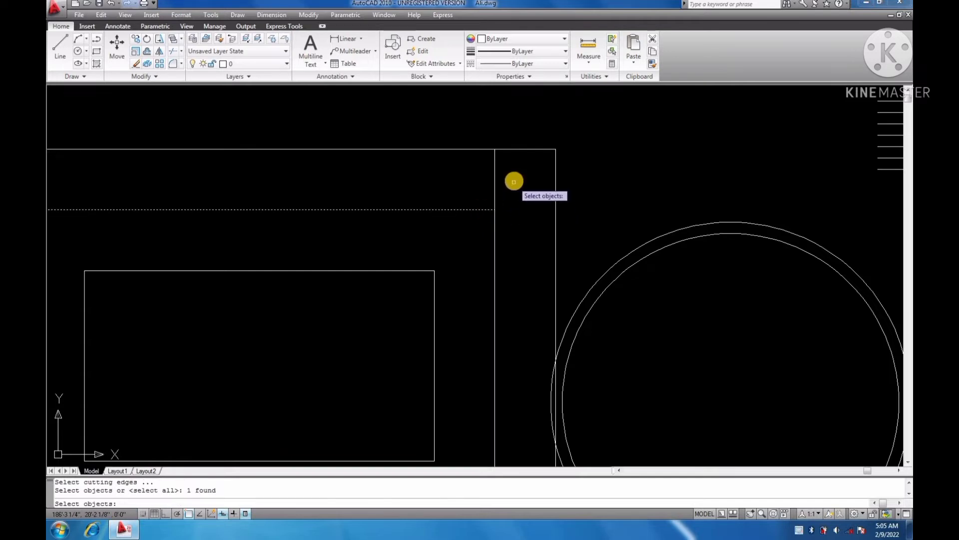
click(517, 166)
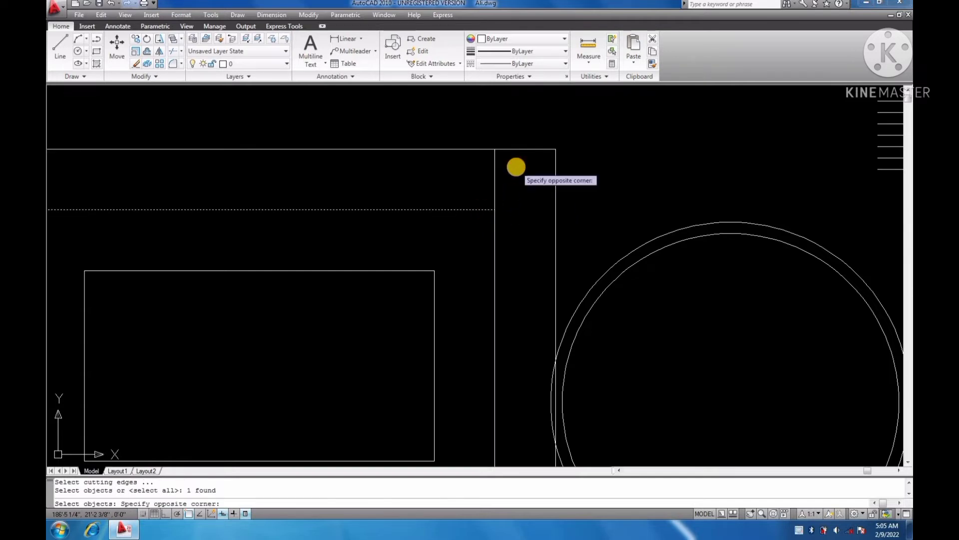
click(457, 181)
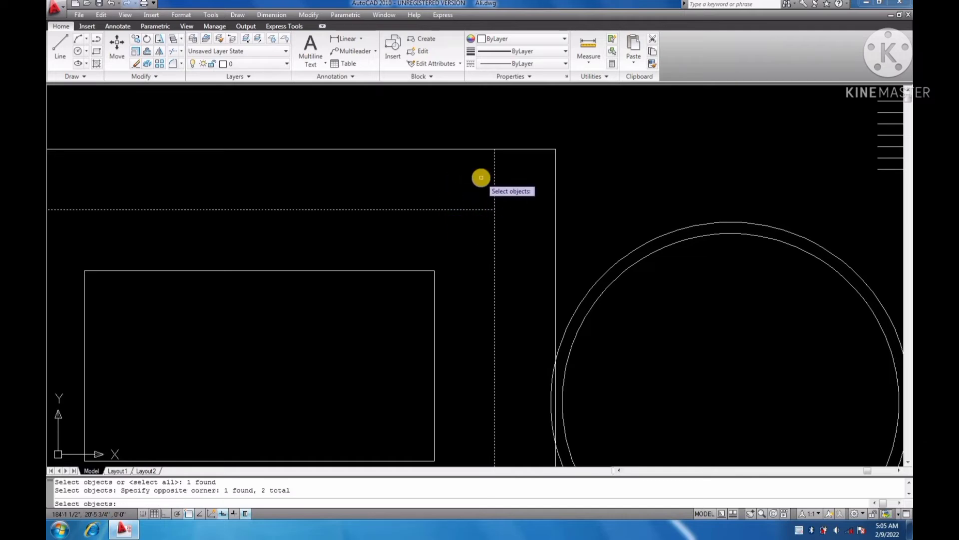
key(Return)
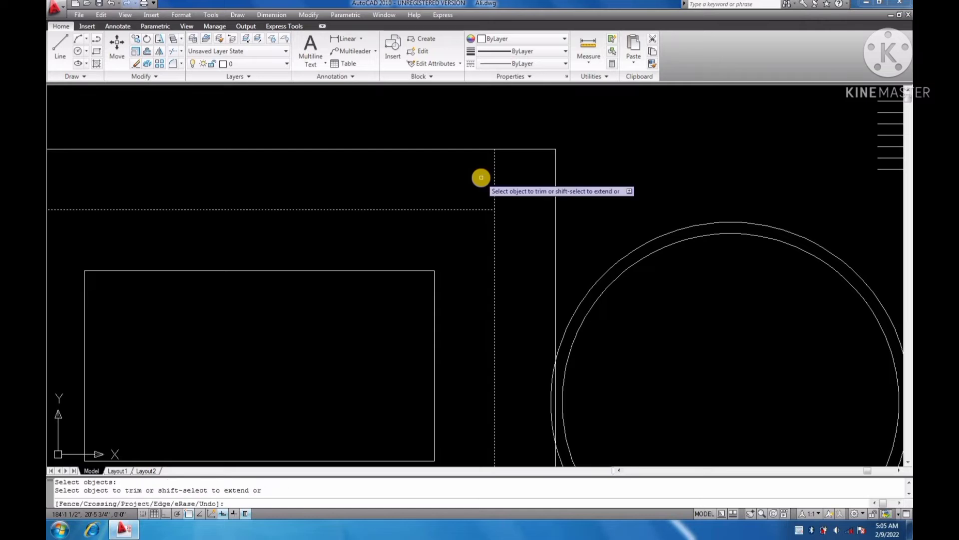
click(497, 165)
click(470, 177)
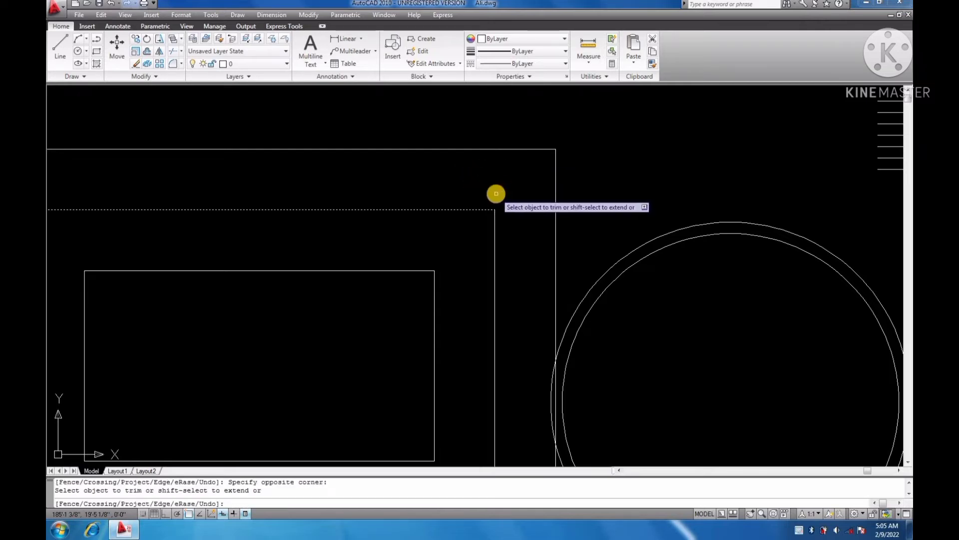
key(Escape)
key(Escape)
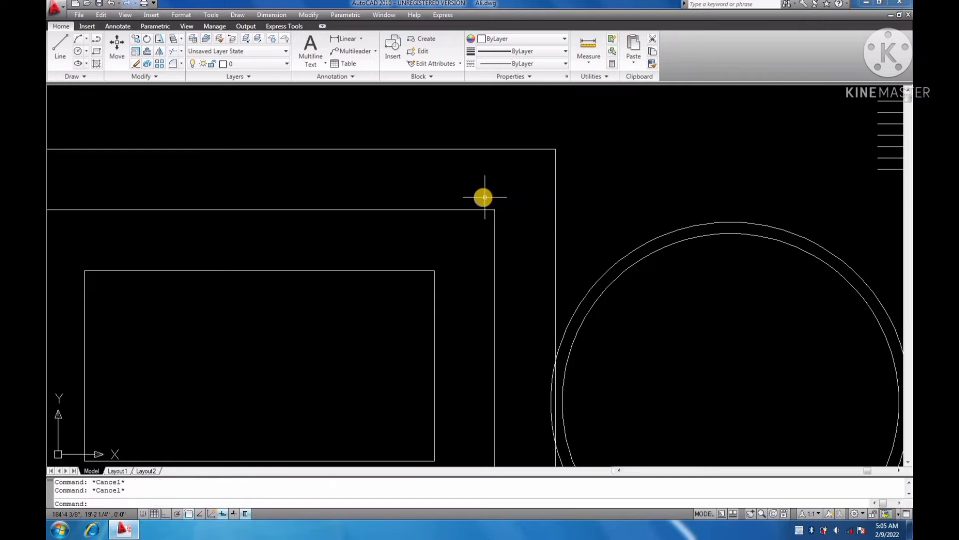
Undo the trim made with the two cutting edges.
text(u)
key(Return)
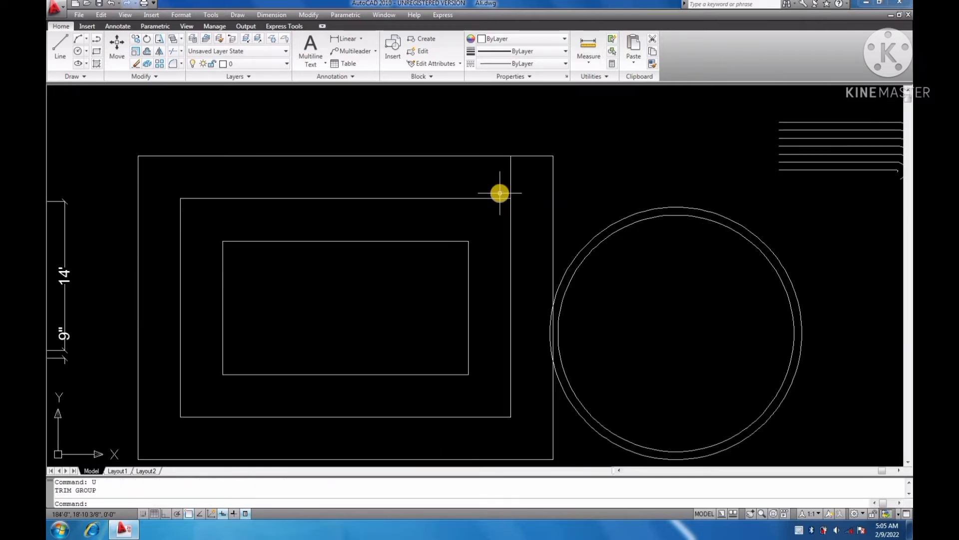
Trim the vertical segment extending above the middle rectangle, choosing its upper horizontal line as the only cutting edge with a crossing selection.
click(174, 55)
scroll(565, 208, up, 2)
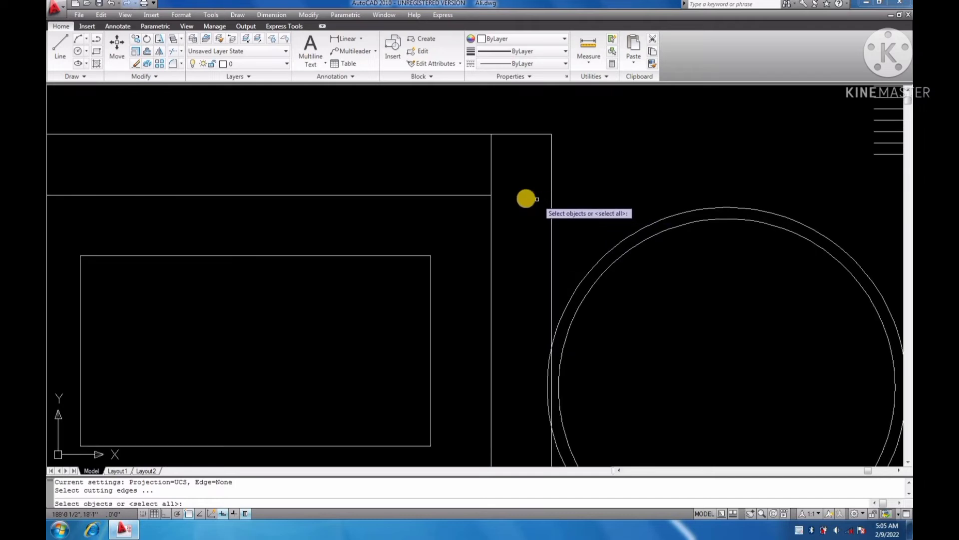
click(474, 182)
click(455, 207)
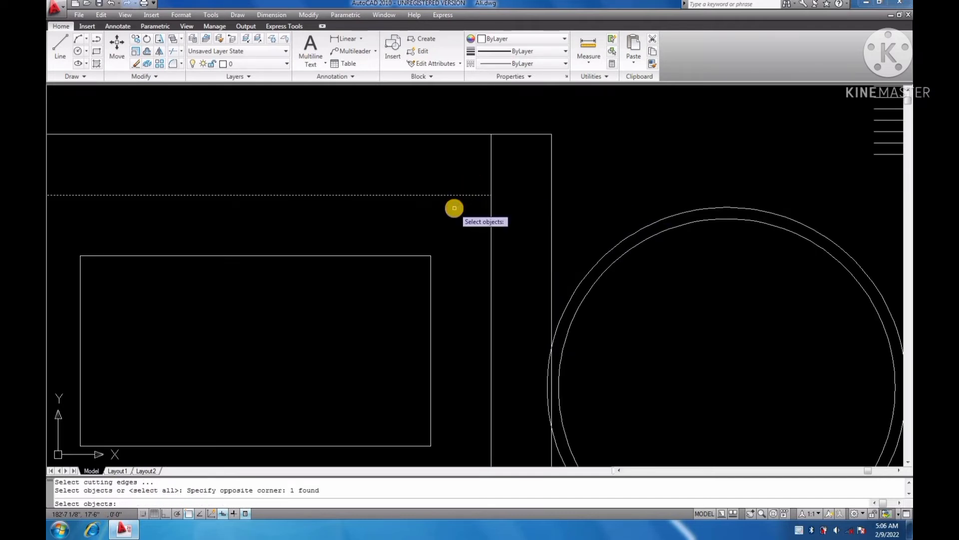
key(Return)
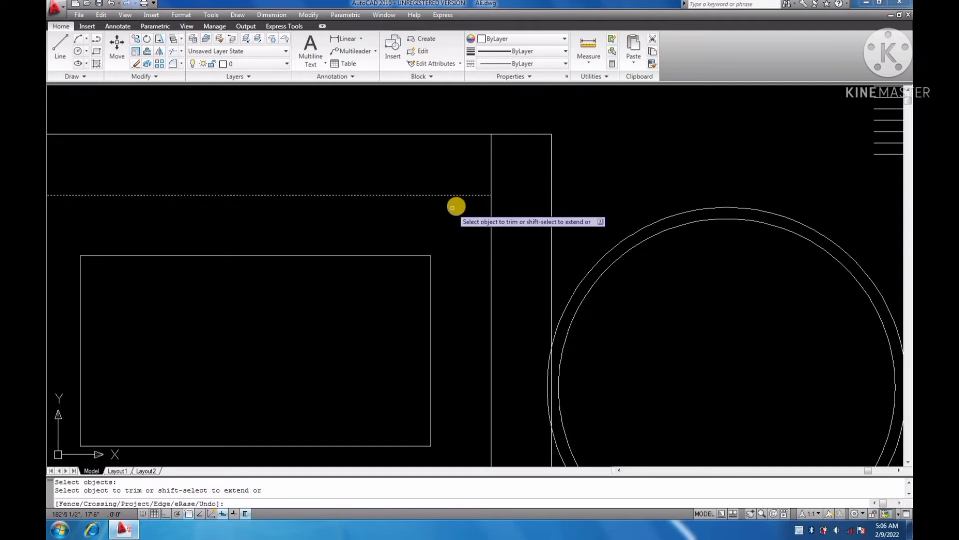
click(491, 168)
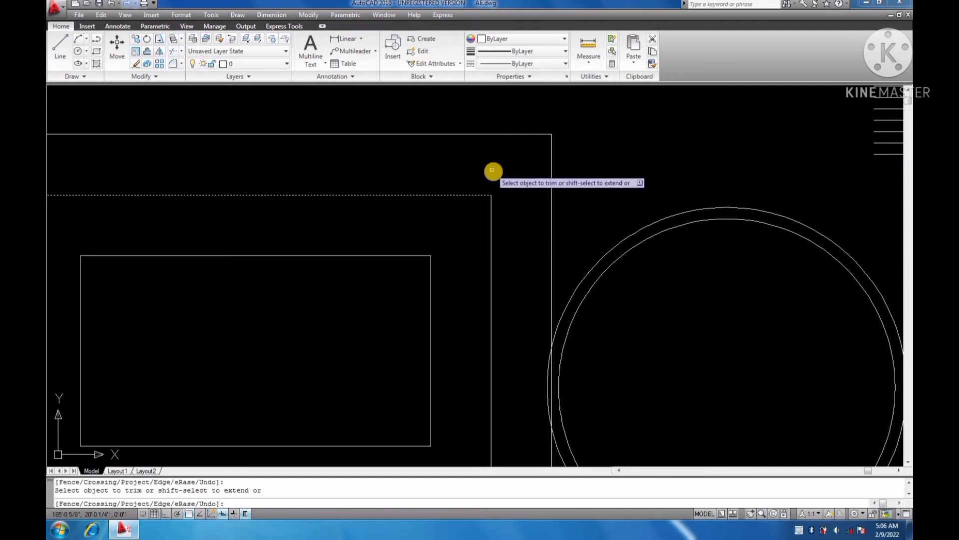
scroll(491, 169, down, 3)
scroll(512, 122, up, 1)
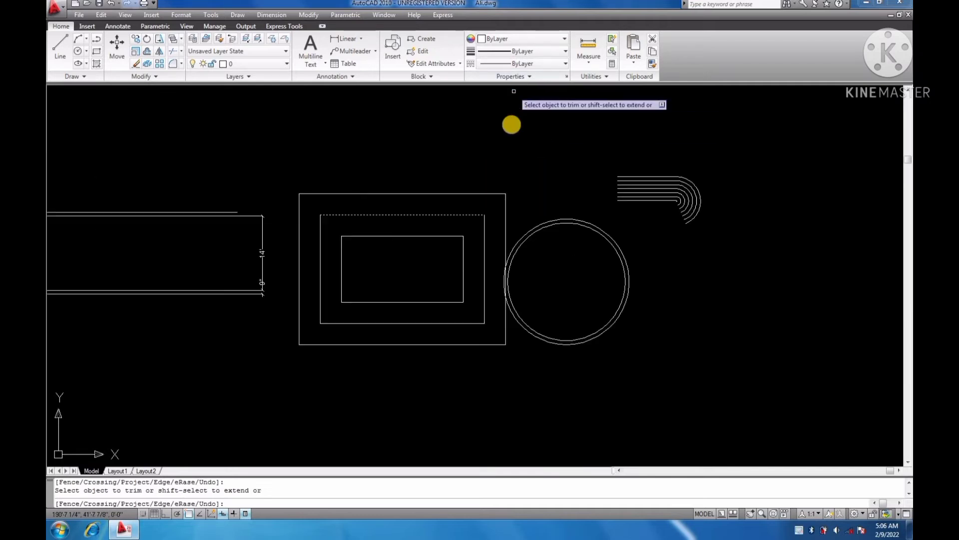
scroll(463, 217, down, 4)
scroll(452, 195, up, 4)
scroll(442, 156, up, 2)
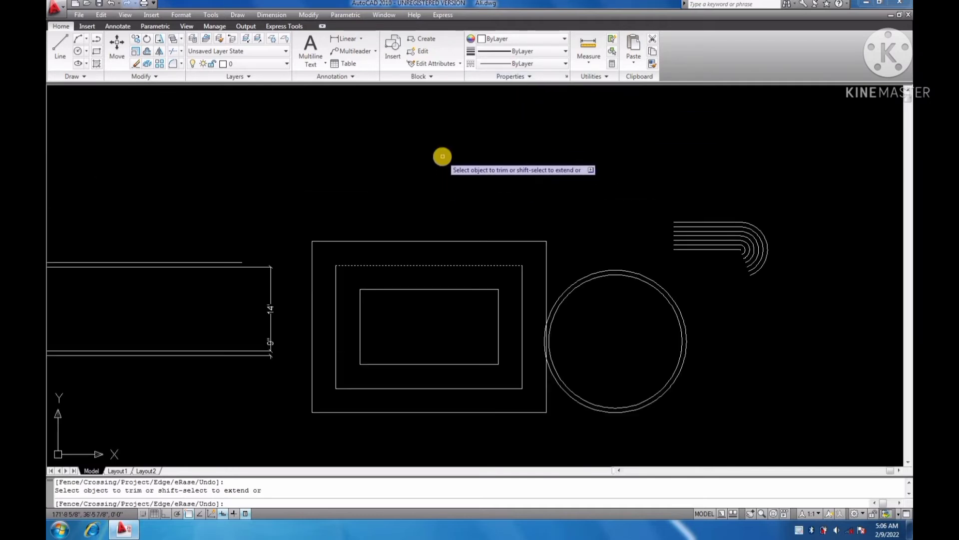
scroll(436, 167, down, 3)
scroll(423, 179, up, 3)
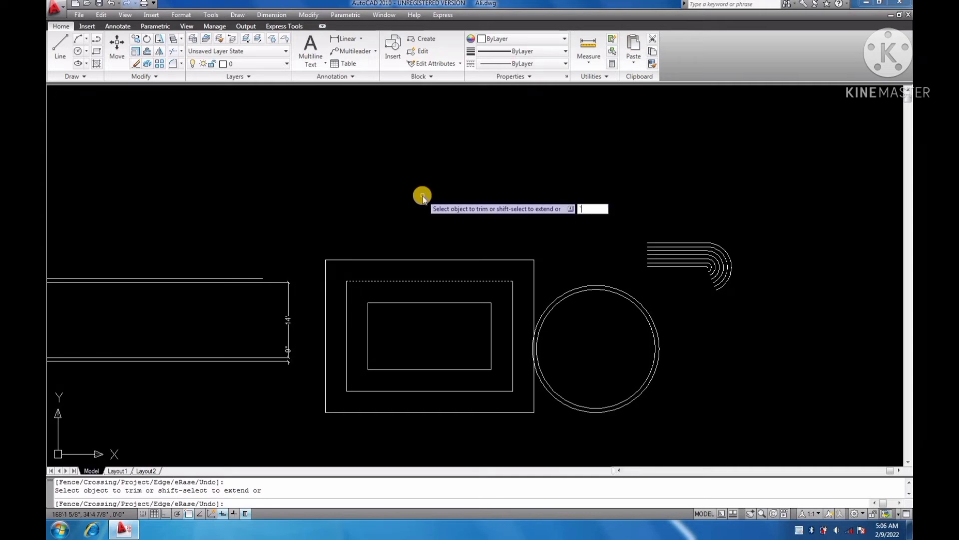
key(Escape)
key(Escape)
Draw a wide rectangle in the empty space above the nested rectangles.
text(RE)
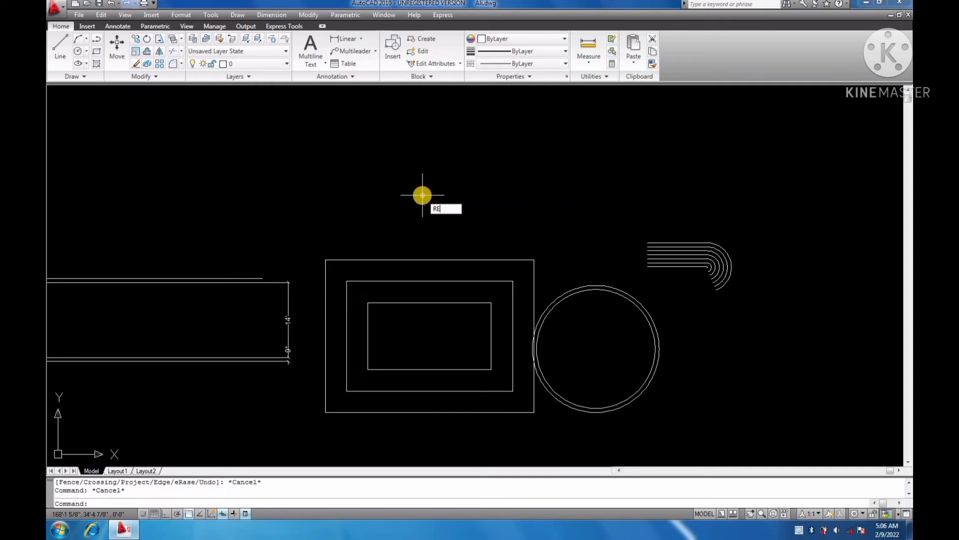
text(C)
key(Return)
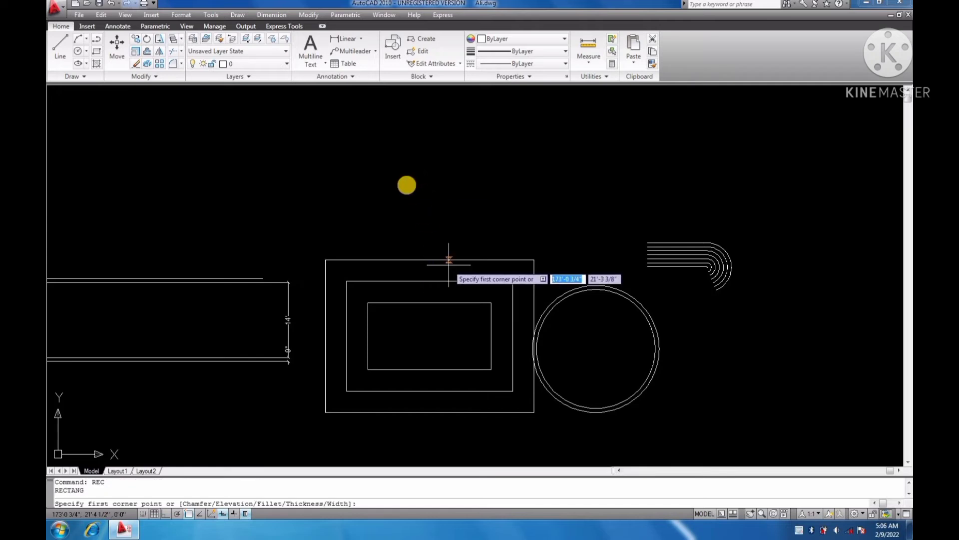
click(371, 143)
click(560, 226)
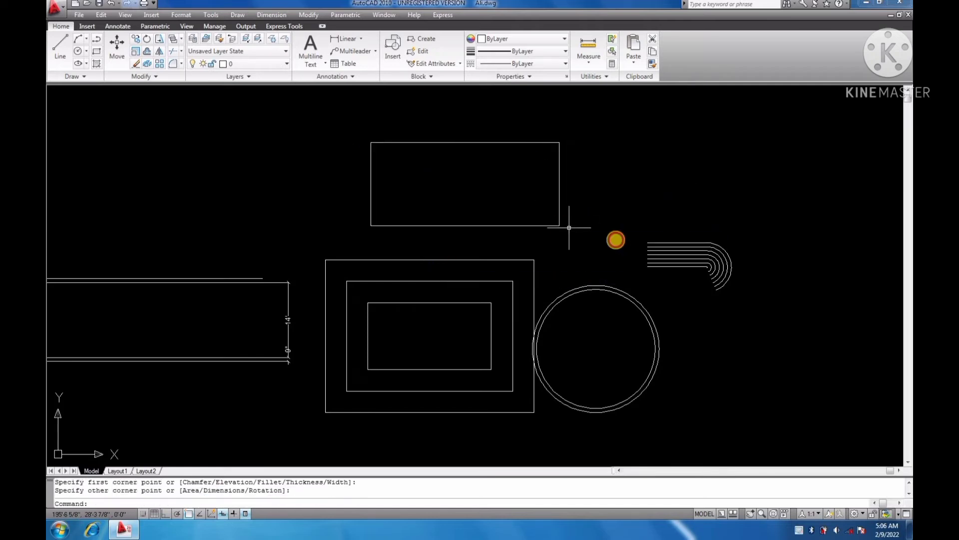
key(Escape)
key(Escape)
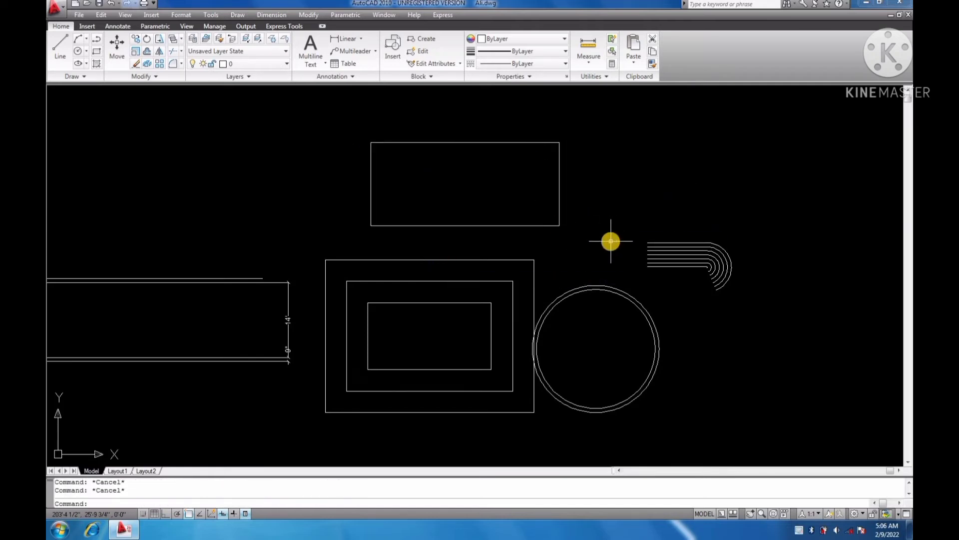
Offset the new rectangle inward by a distance of 9.
key(Return)
text(9)
key(Return)
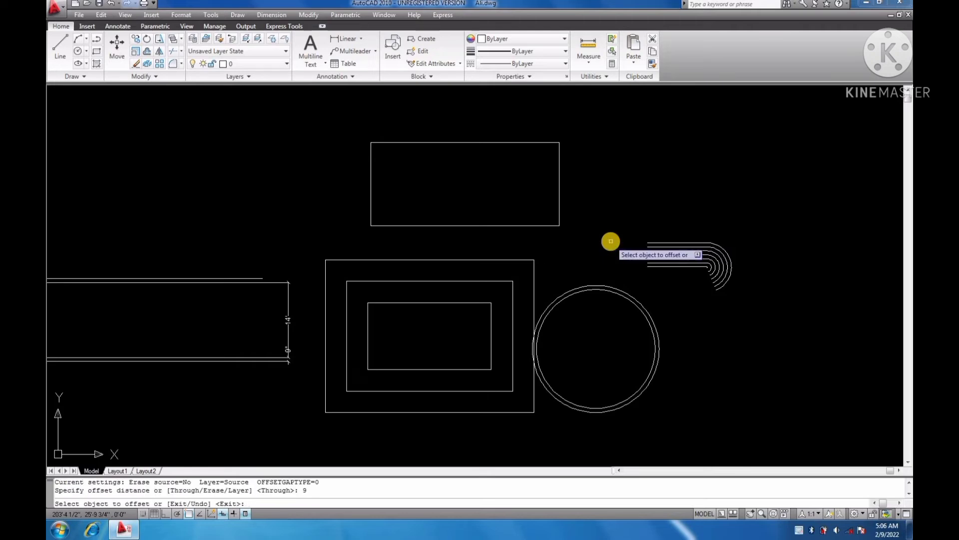
click(523, 144)
click(523, 176)
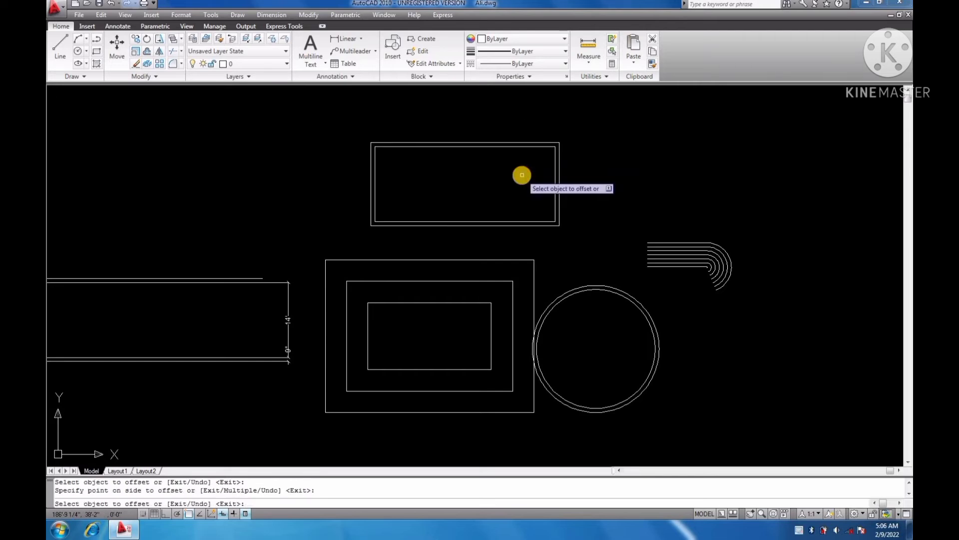
key(Escape)
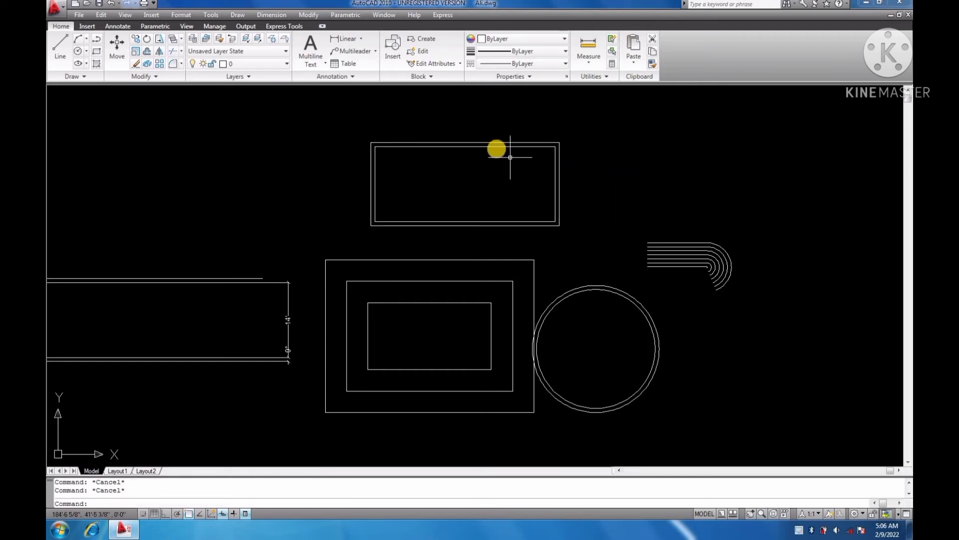
Explode the inner offset rectangle into separate lines.
click(493, 145)
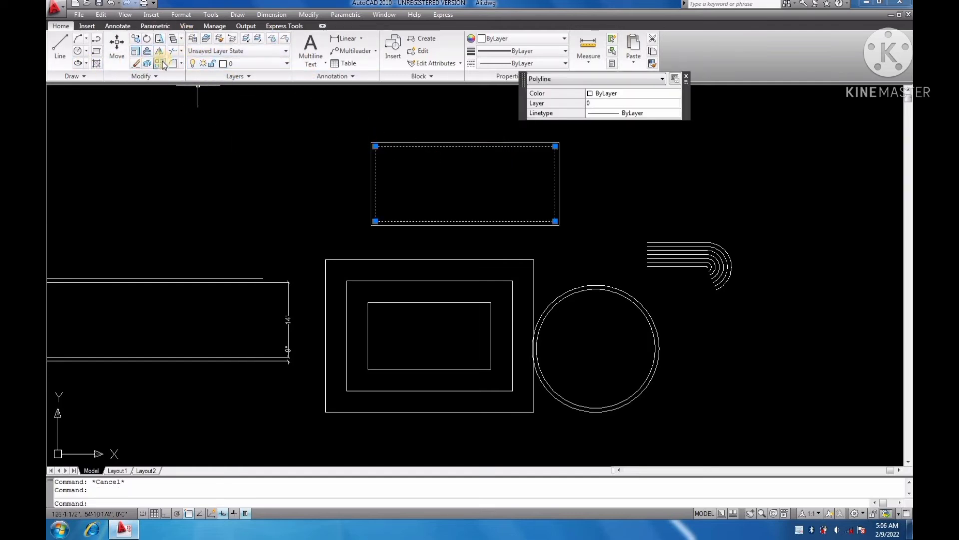
click(147, 63)
scroll(645, 137, up, 3)
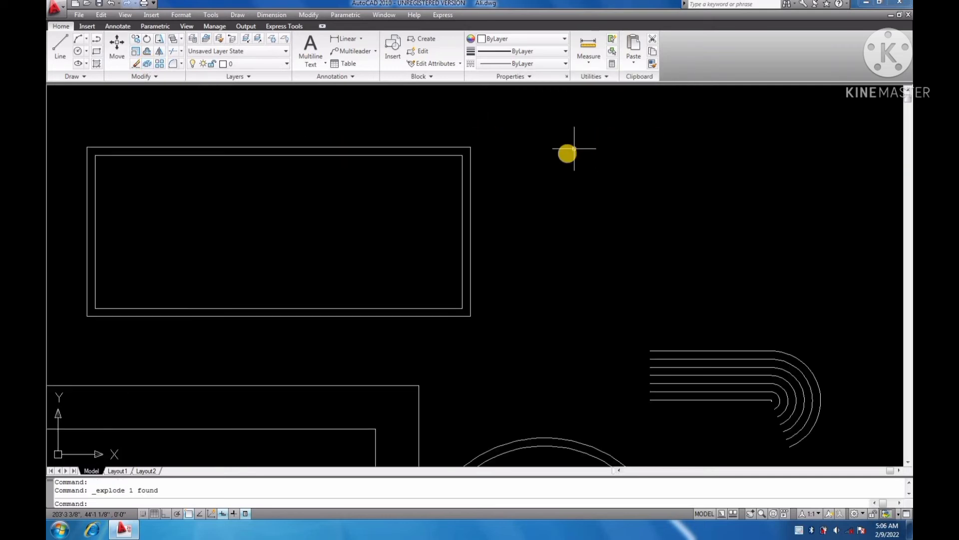
key(Escape)
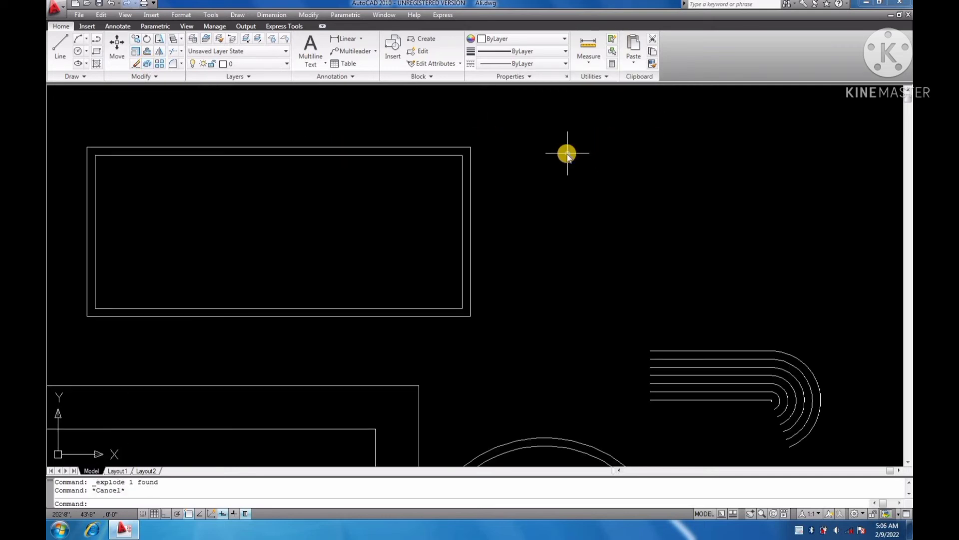
Extend the inner rectangle's upper and right lines to the outer rectangle at the upper-right corner, using all objects as boundaries.
text(Ex)
key(Return)
key(Return)
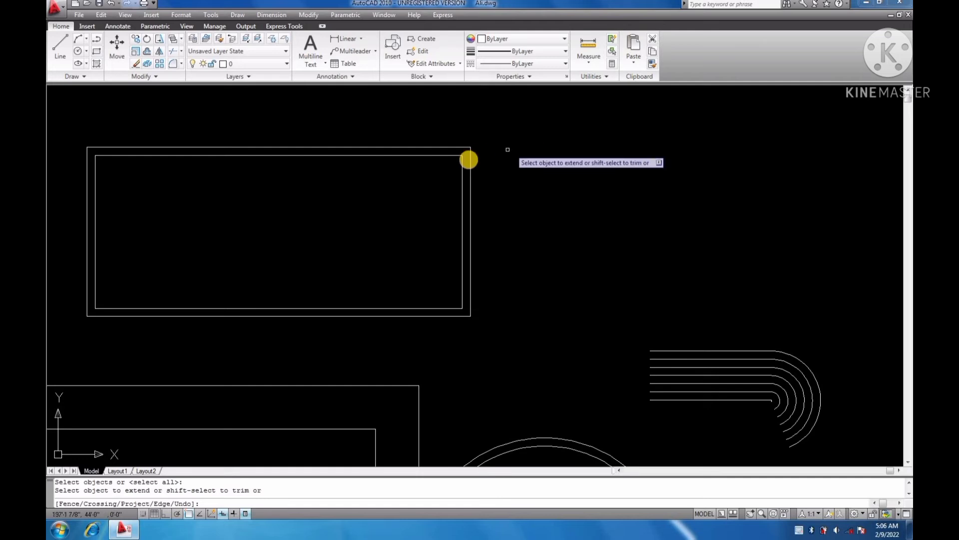
scroll(453, 162, up, 3)
click(470, 154)
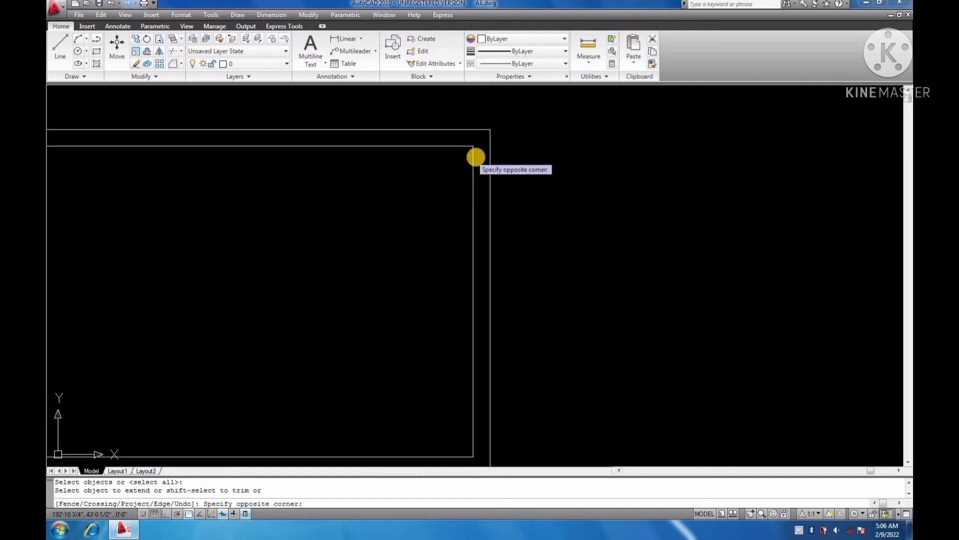
click(476, 159)
click(460, 147)
scroll(523, 170, down, 4)
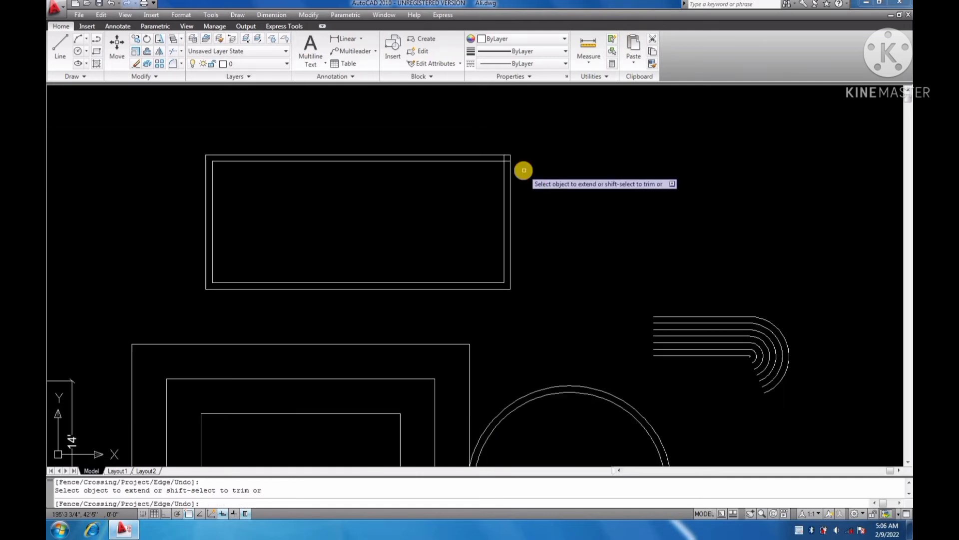
scroll(504, 160, up, 3)
key(Escape)
key(Escape)
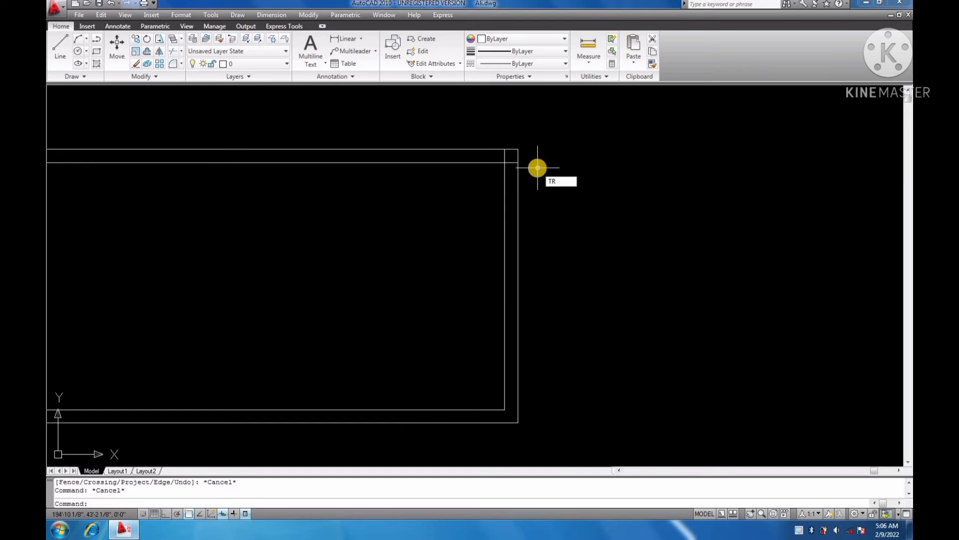
Trim both line extensions between the inner and outer rectangles at the upper-right corner, using all objects as cutting edges.
key(Return)
key(Return)
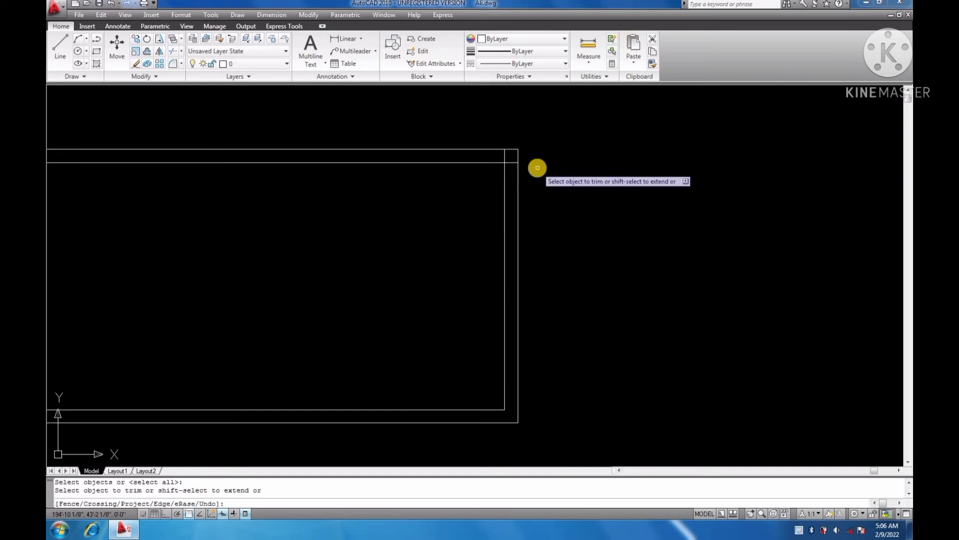
scroll(502, 156, up, 1)
scroll(514, 149, up, 3)
click(513, 148)
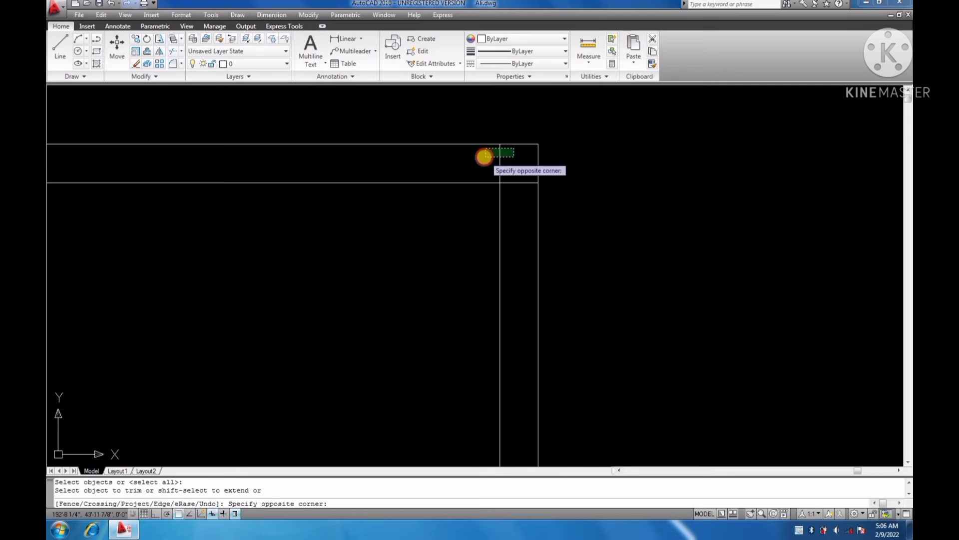
click(484, 157)
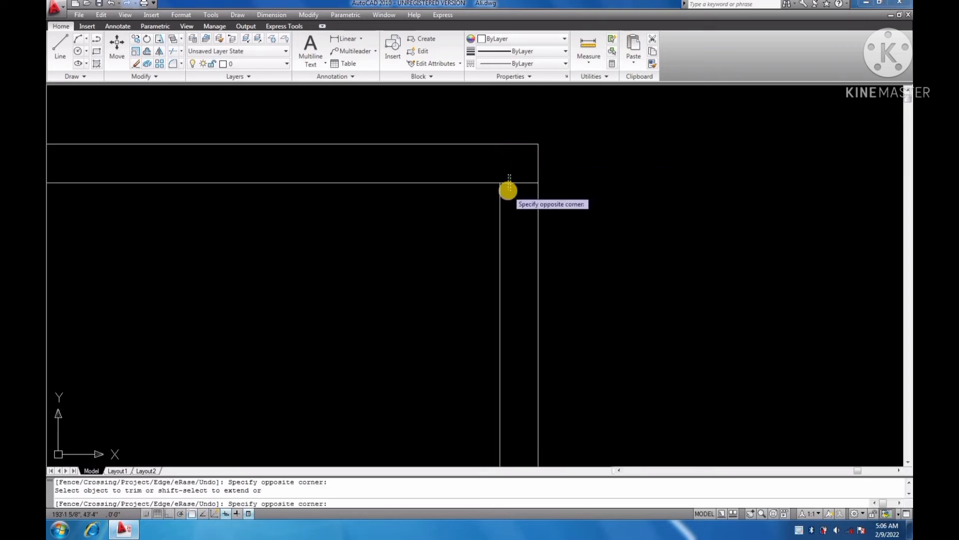
click(509, 183)
key(Escape)
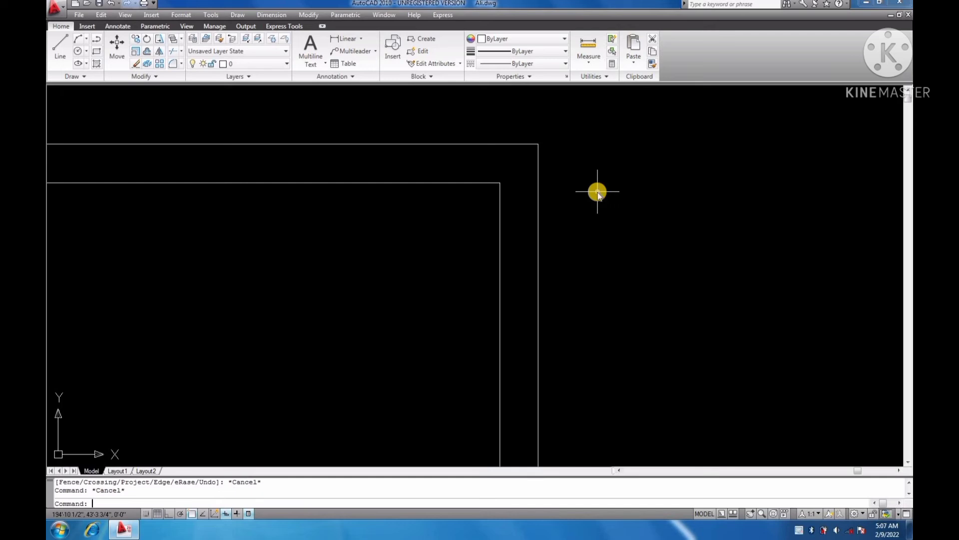
Undo the trim of the corner extensions on the new double rectangle.
text(u)
key(Return)
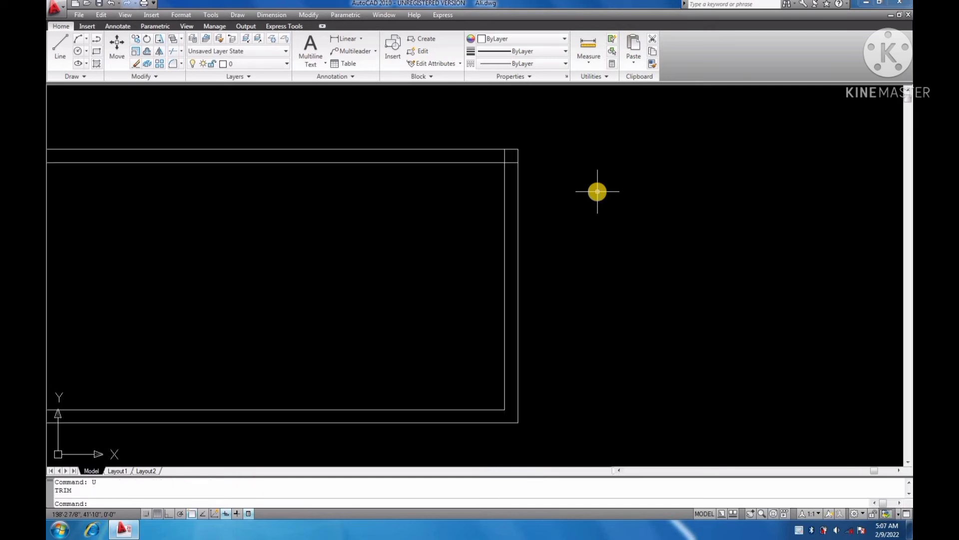
Trim both line extensions at the upper-right corner, using only the inner rectangle's upper and right lines as cutting edges.
text(TR)
key(Return)
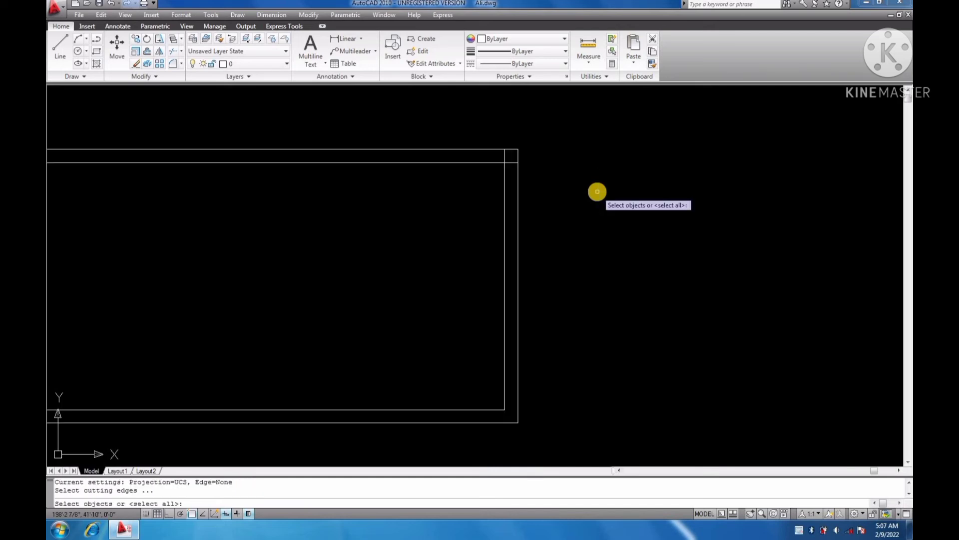
scroll(507, 189, up, 2)
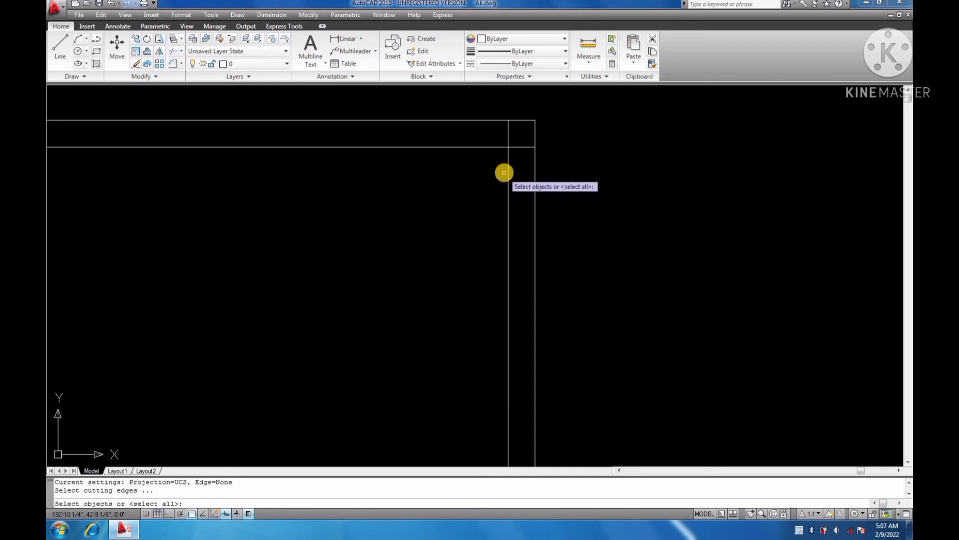
click(508, 171)
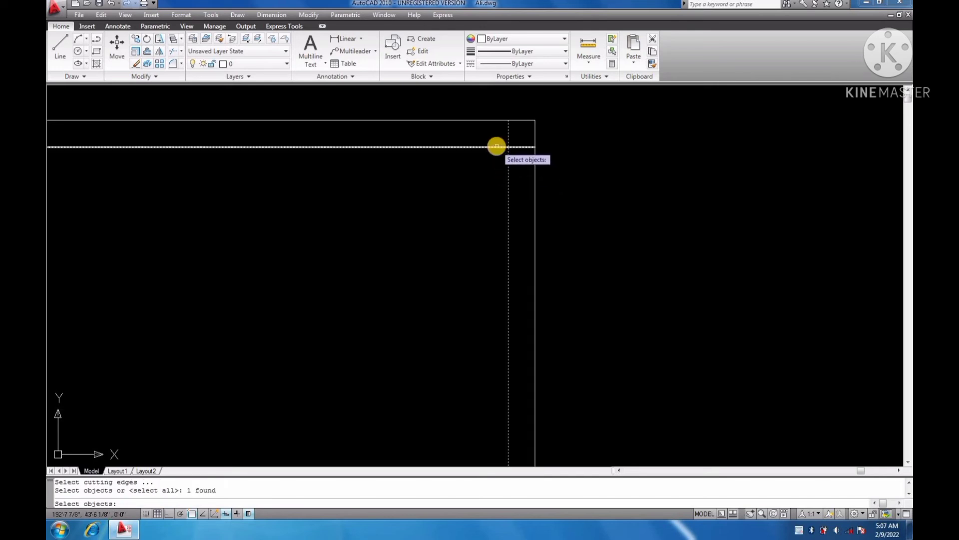
click(498, 147)
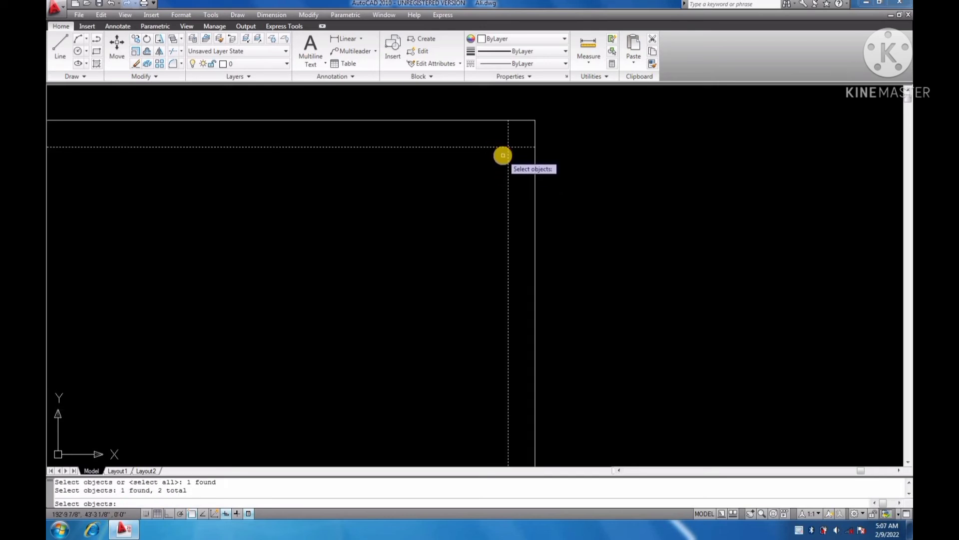
key(Return)
scroll(514, 144, up, 3)
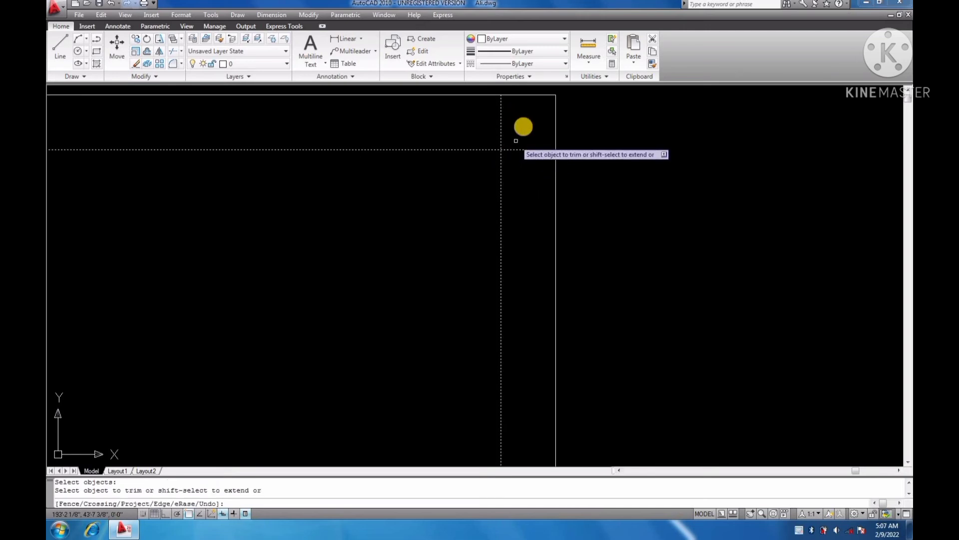
click(523, 128)
click(517, 161)
click(518, 101)
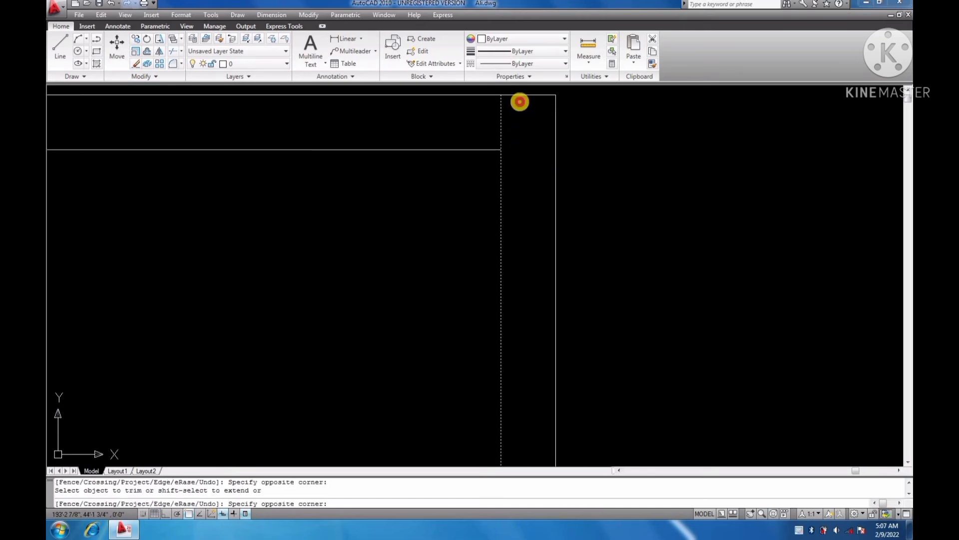
click(499, 121)
scroll(533, 135, down, 2)
scroll(533, 135, down, 1)
key(Escape)
key(Escape)
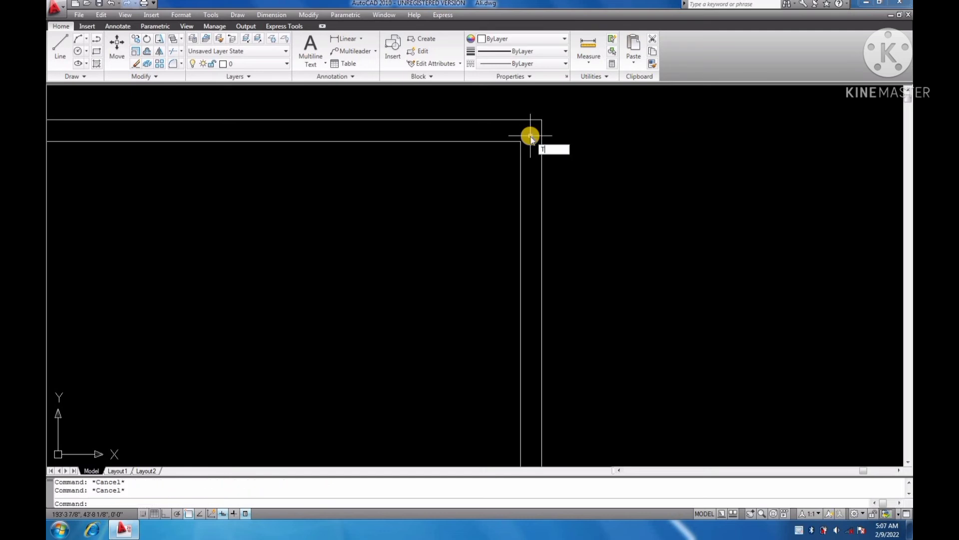
text(TR)
key(Return)
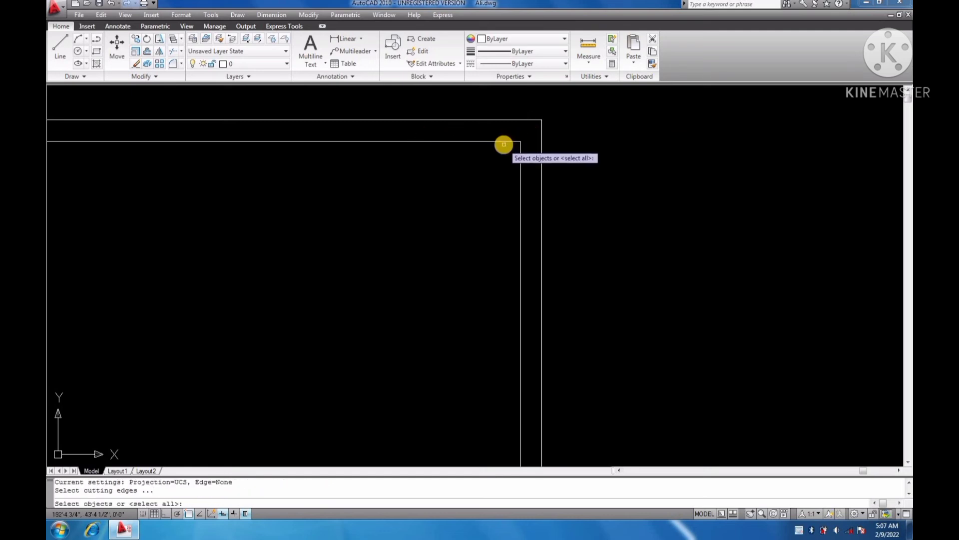
key(Escape)
key(Escape)
key(Escape)
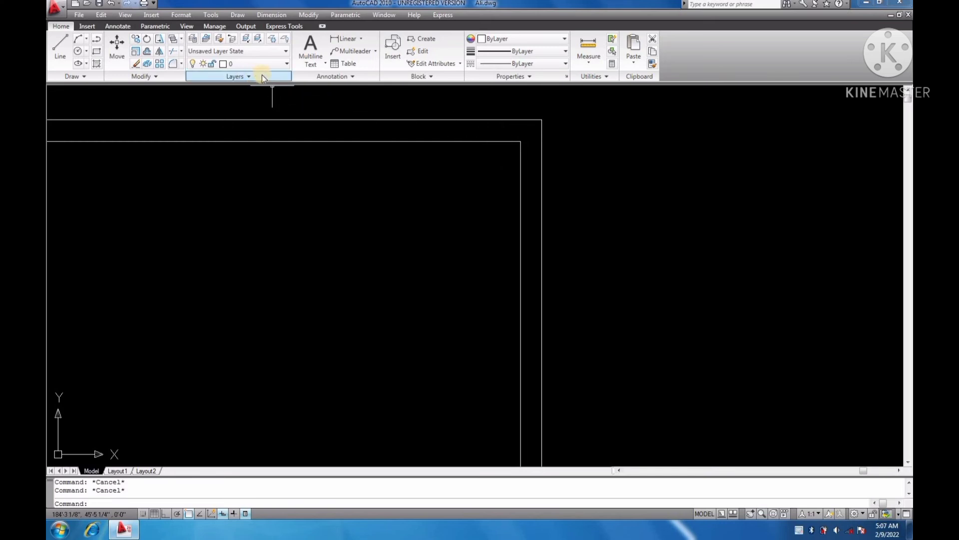
Undo the last trim of the extensions at the upper-right corner.
text(U)
key(Return)
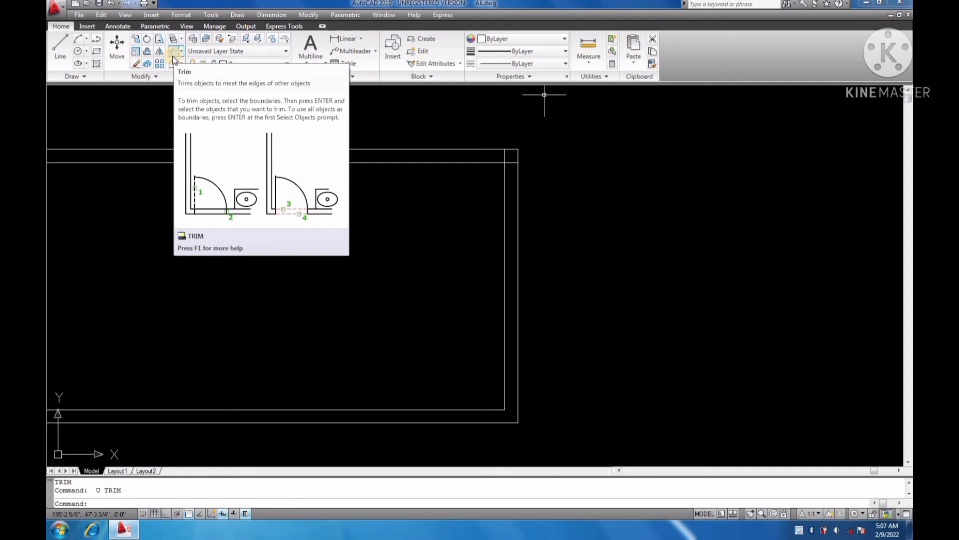
Trim the upper-right corner extensions between the inner and outer rectangles, with the inner upper and right lines selected as cutting edges.
click(174, 55)
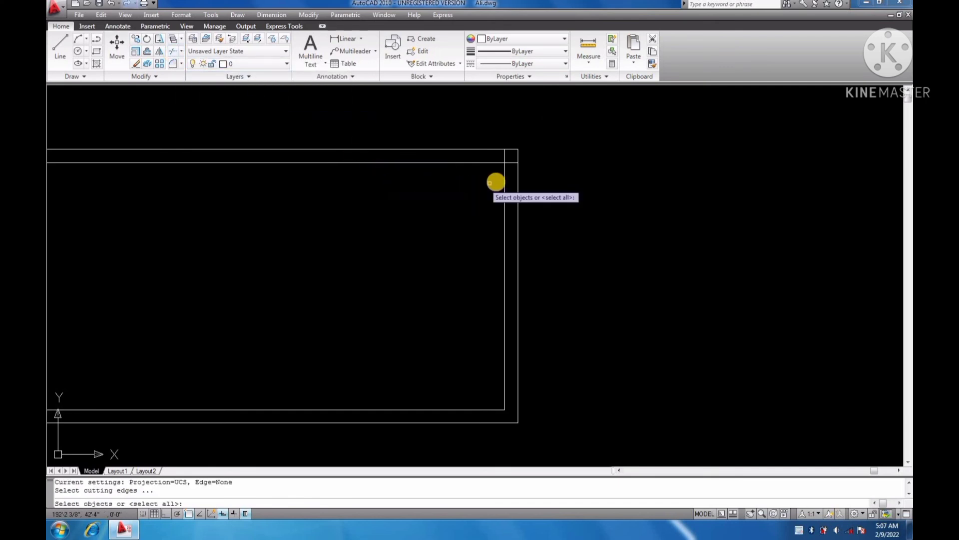
scroll(503, 177, up, 3)
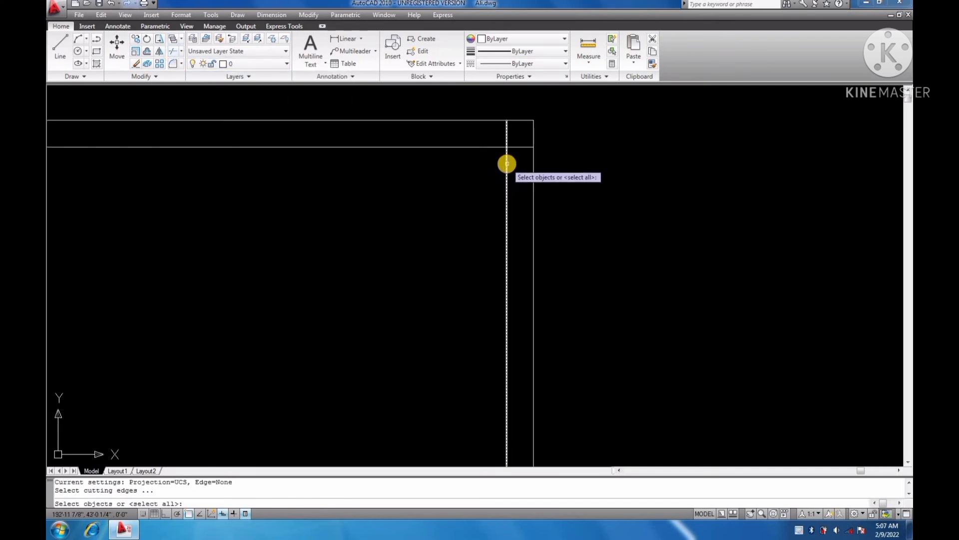
click(507, 161)
click(488, 146)
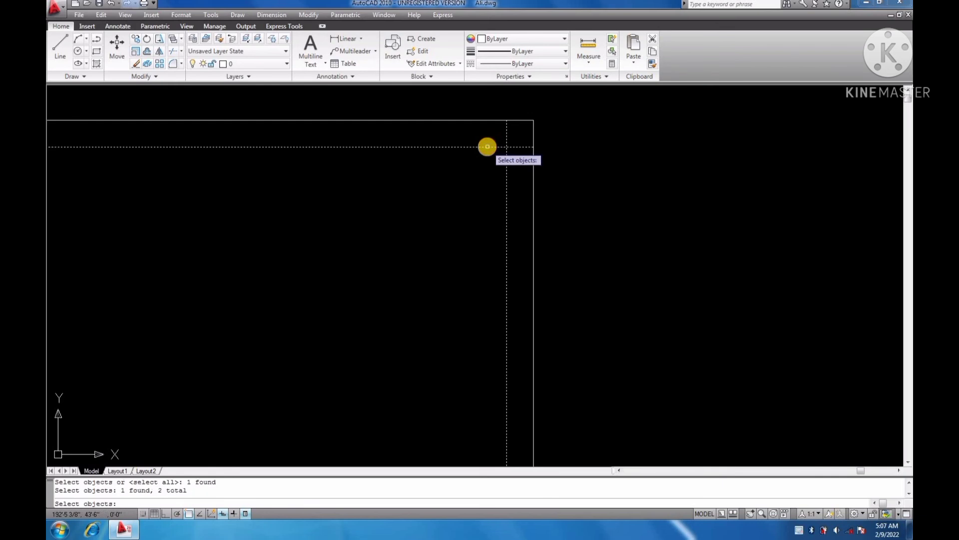
key(Return)
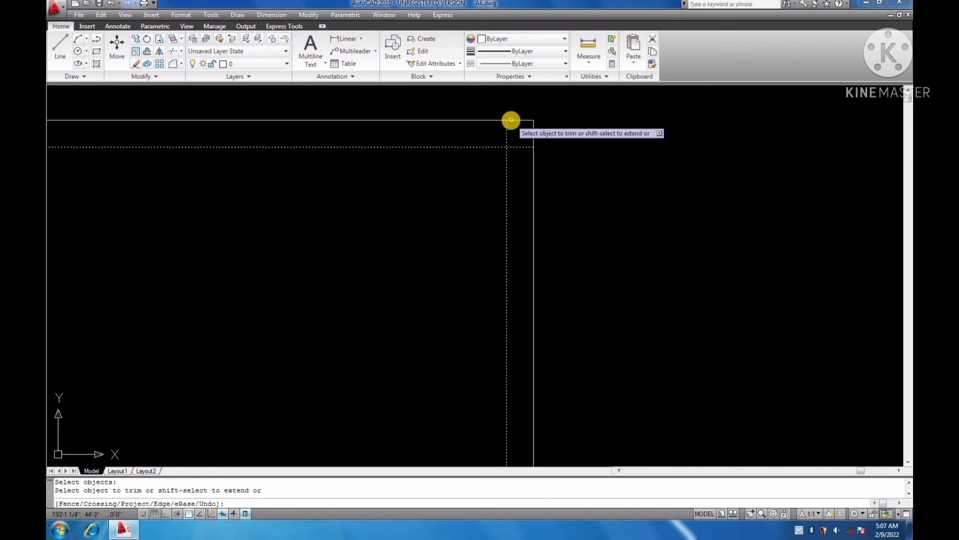
scroll(510, 120, up, 2)
click(531, 134)
click(517, 179)
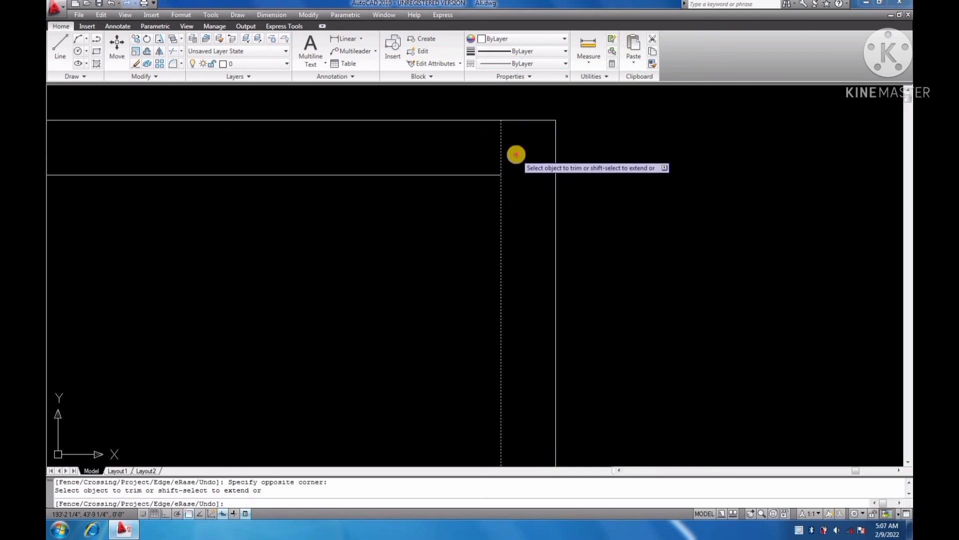
click(517, 155)
click(474, 165)
scroll(683, 156, down, 2)
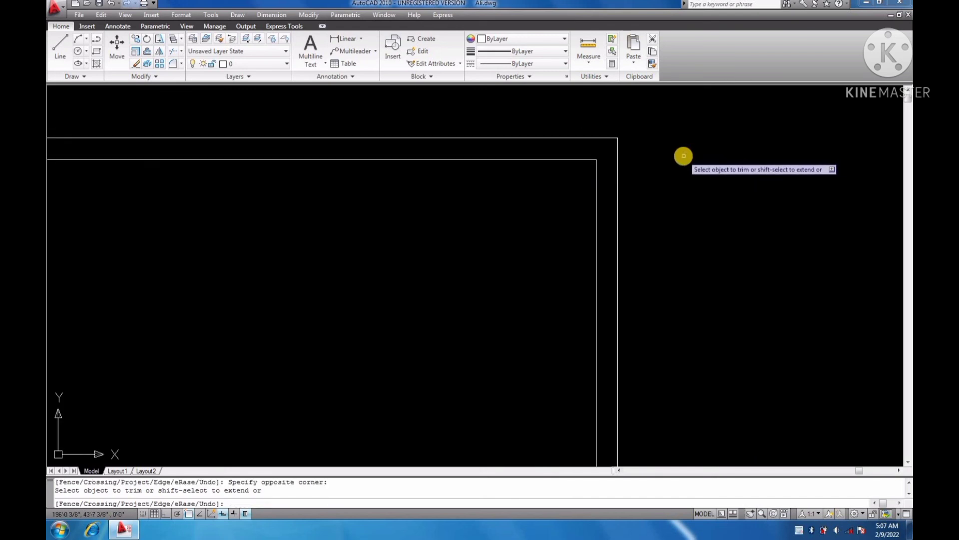